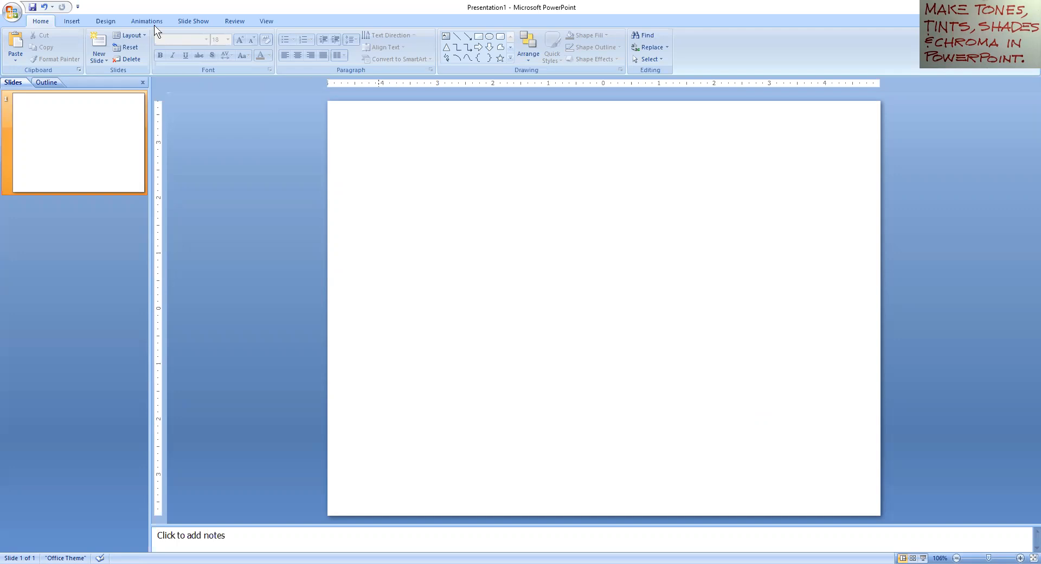
Step: Draw a 1.33" by 2.17" rectangle near the top-left of the blank slide
click(73, 20)
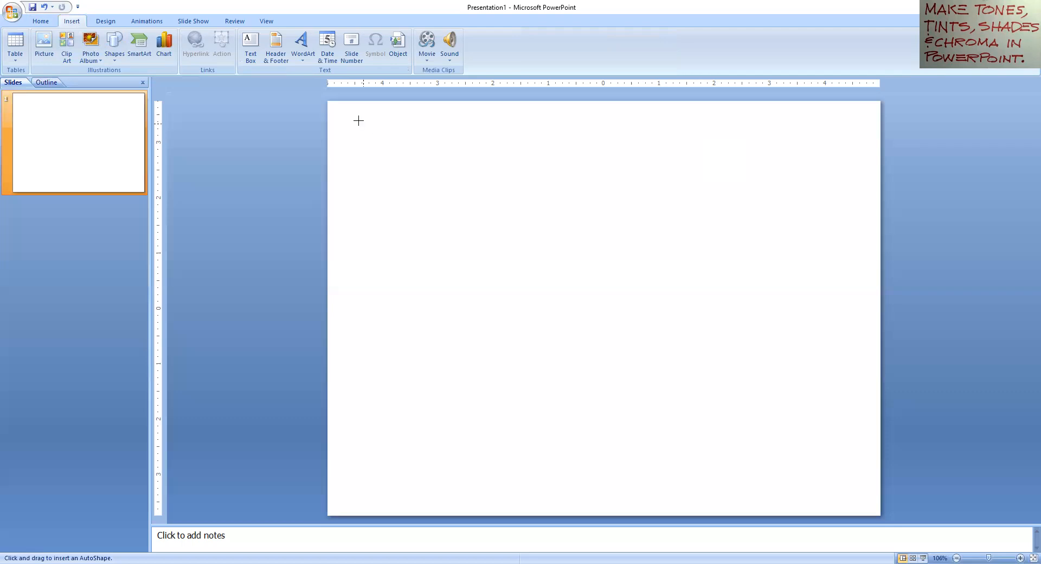
drag(358, 120, 481, 195)
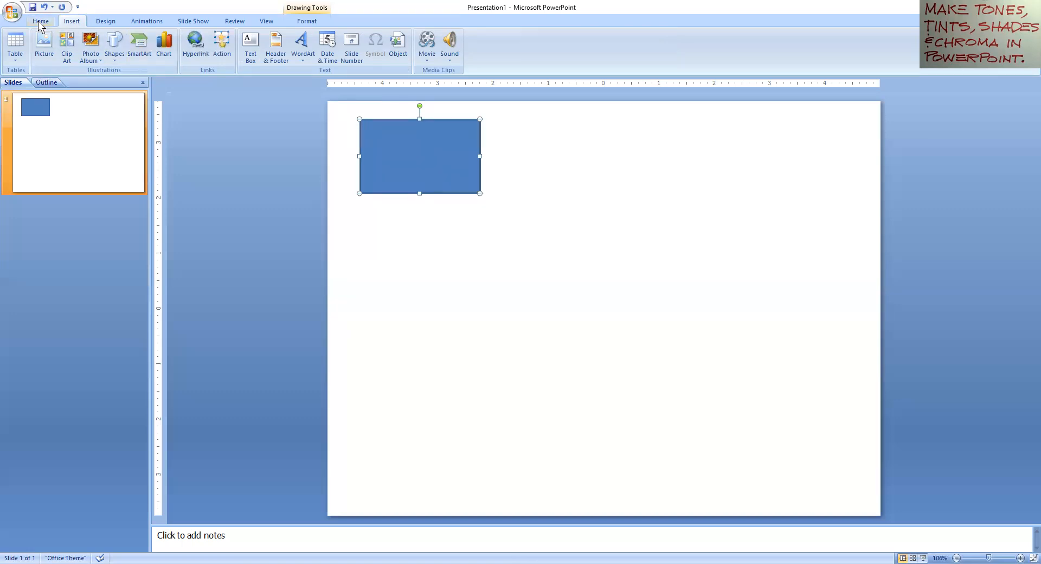
scroll(328, 49, up, 1)
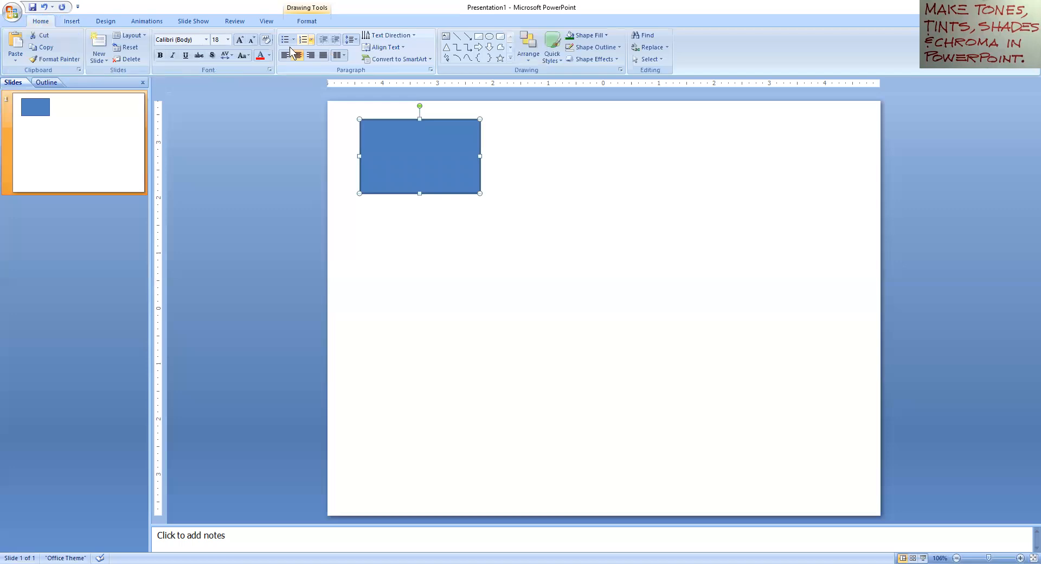
click(308, 22)
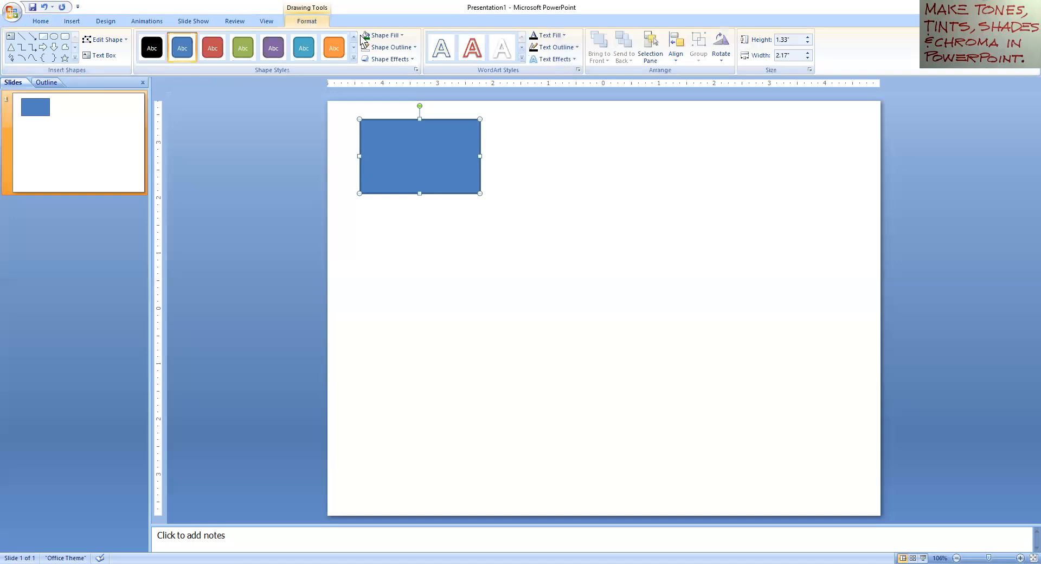
Step: Open the rectangle's custom fill colours and sample yellow-green, red, green, orange and pink hues
click(390, 38)
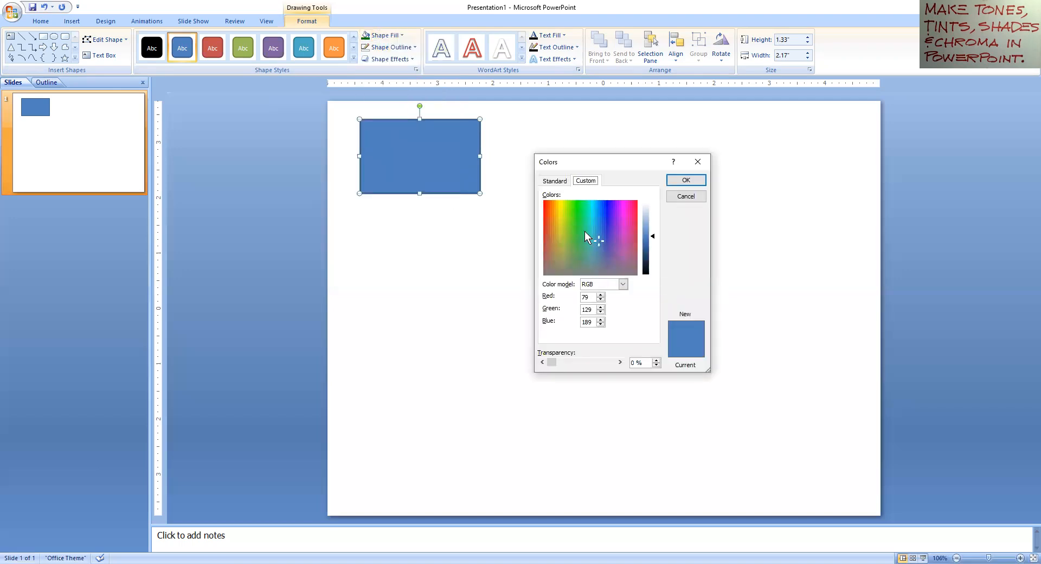
click(565, 216)
click(551, 203)
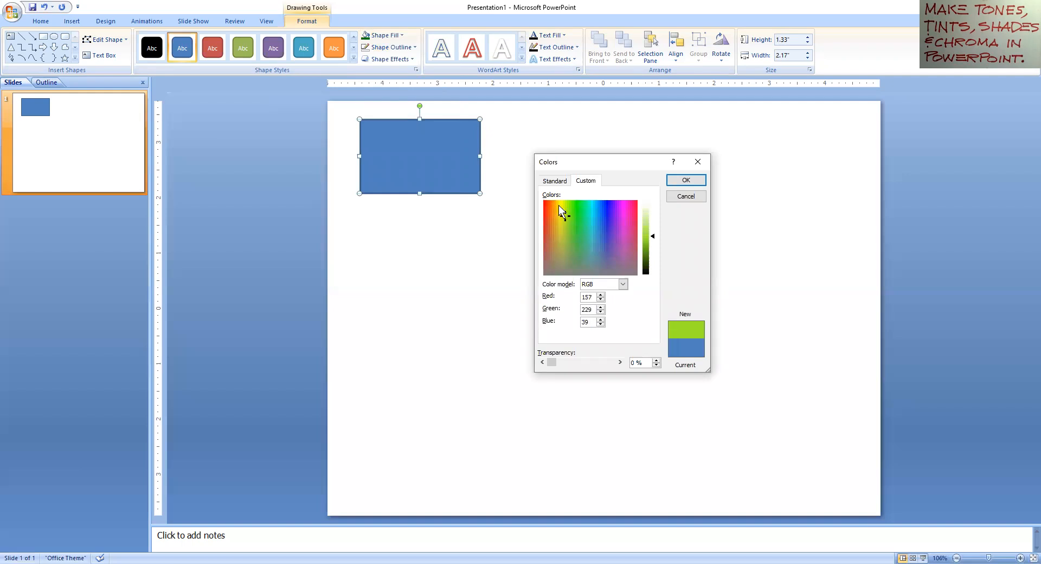
click(561, 201)
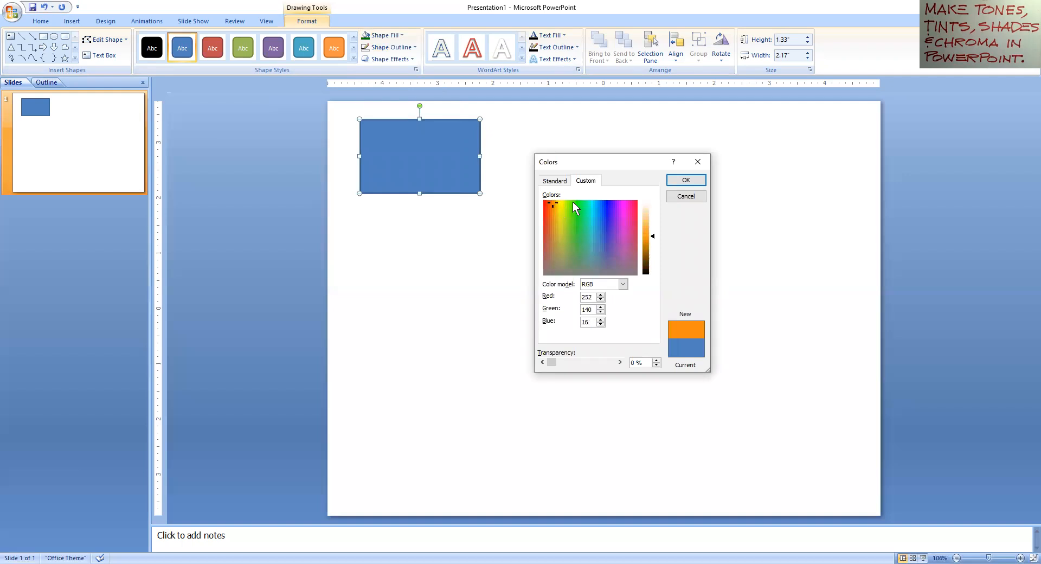
click(611, 202)
click(634, 201)
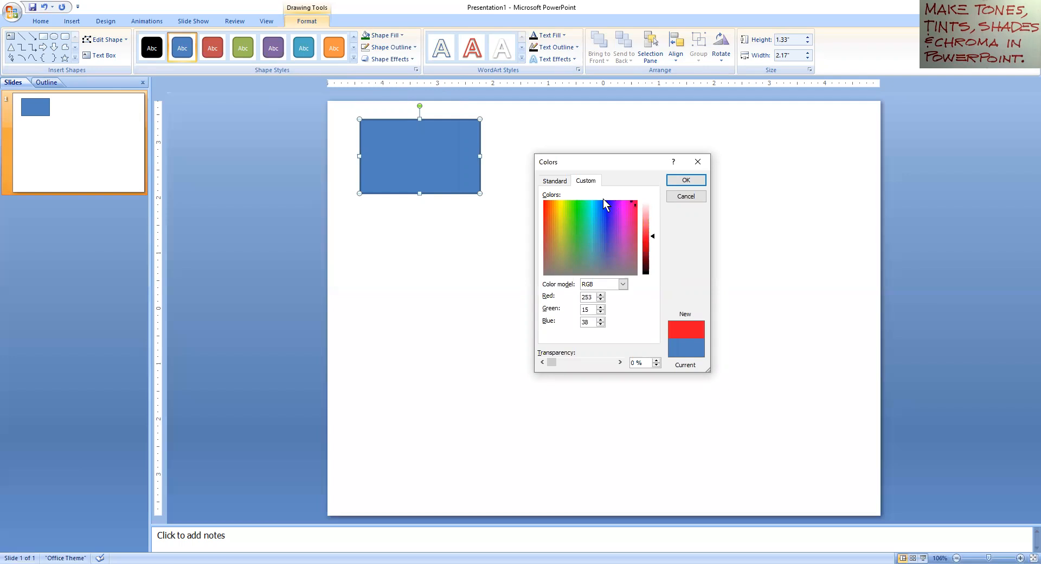
click(599, 200)
click(574, 200)
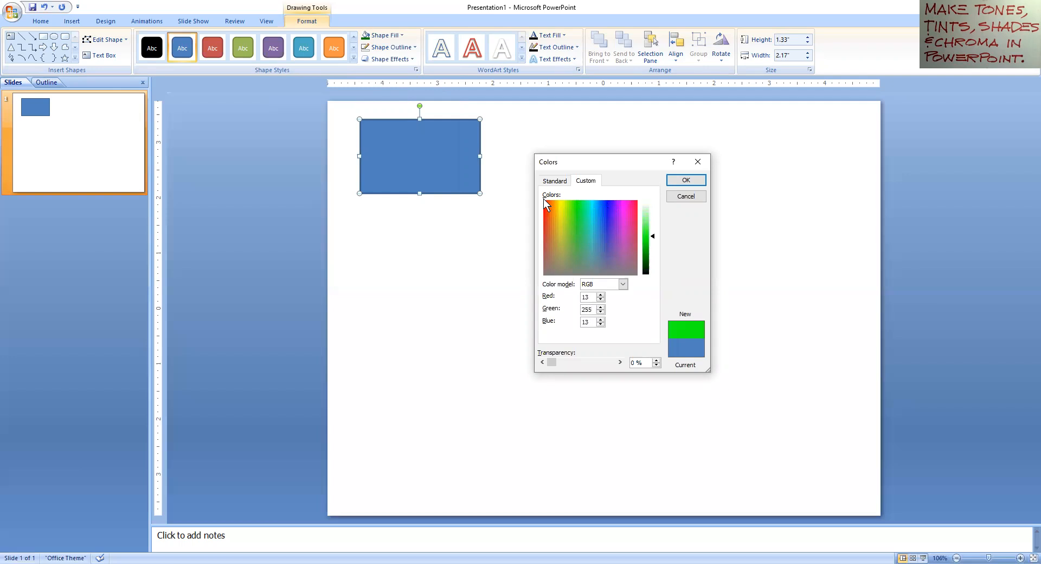
click(544, 200)
click(551, 199)
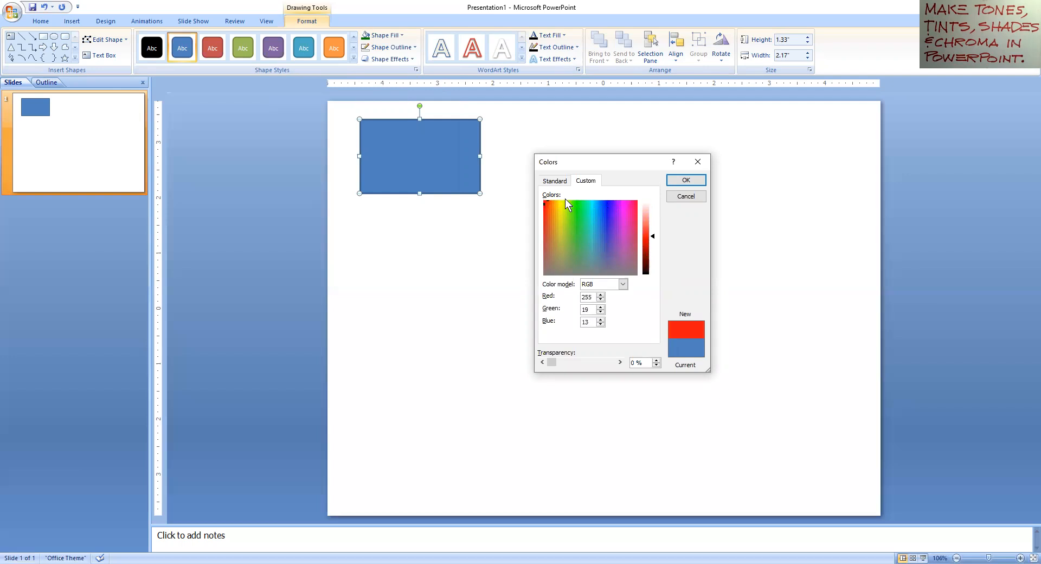
click(622, 202)
click(625, 216)
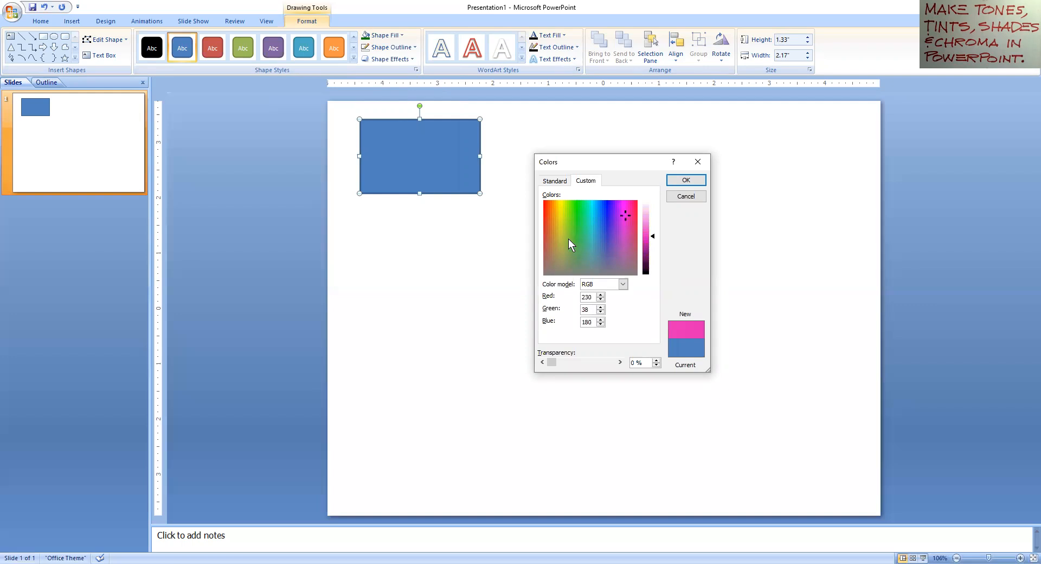
click(587, 228)
Step: Settle on a near-pure red, RGB 255/13/13, at the spectrum's red end
click(545, 200)
click(543, 199)
click(543, 200)
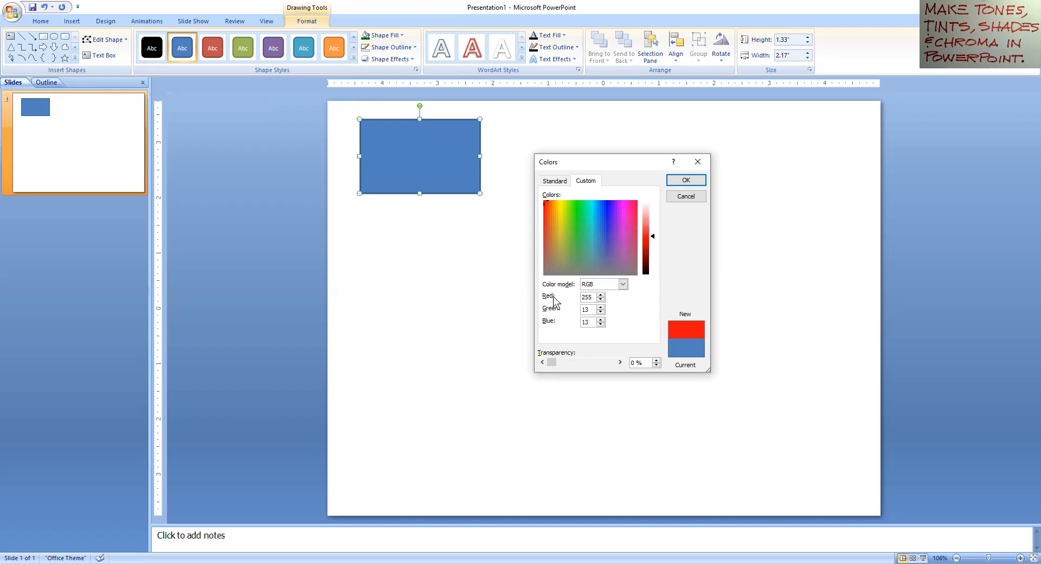
Step: Zero the Green and Blue values for pure red, then test a blue-violet with Blue 255
click(600, 311)
click(601, 324)
click(608, 200)
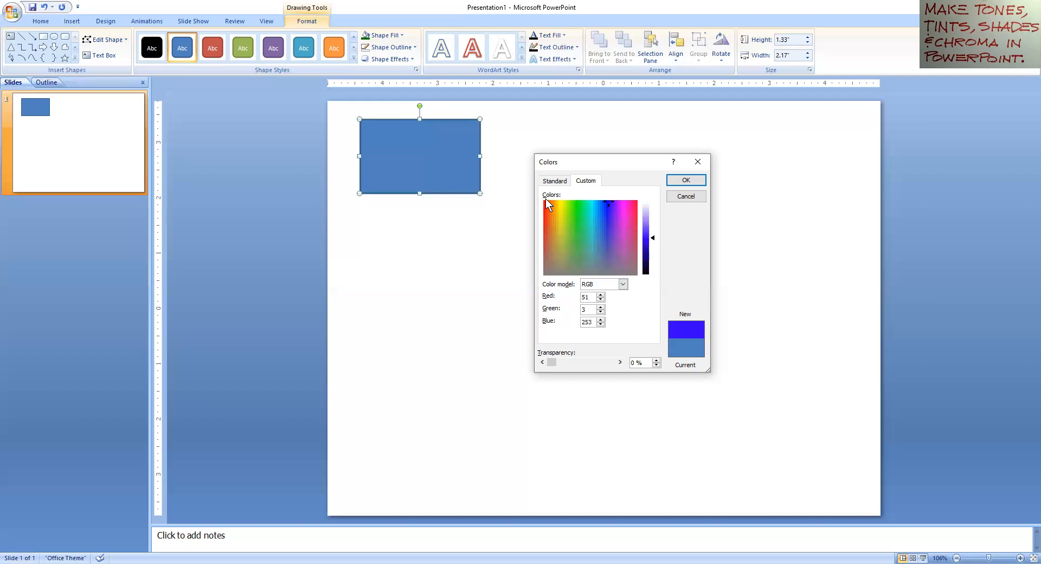
click(600, 320)
click(600, 320)
Step: Try Green values 16 and 00 and an orange, ending with pure red 255/0/0 as the fill
click(599, 307)
click(599, 308)
click(600, 307)
text(16)
drag(590, 309, 580, 300)
text(00)
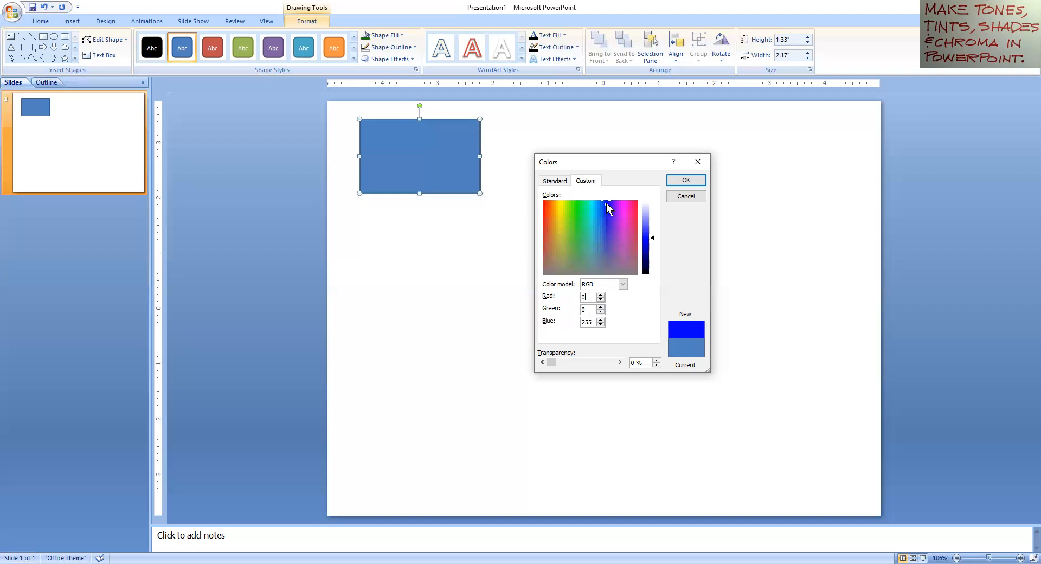
click(553, 202)
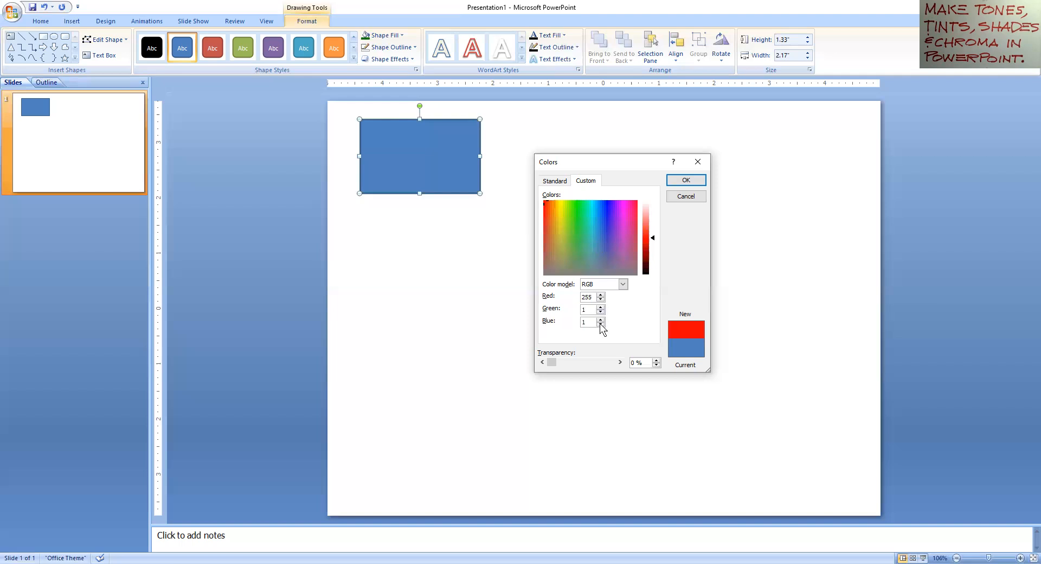
click(600, 323)
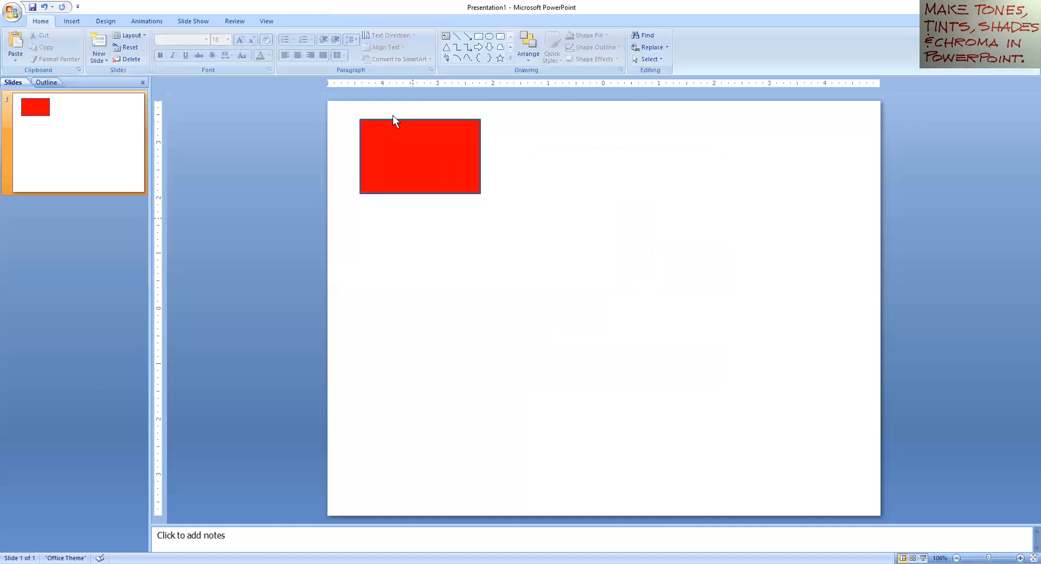
Step: Set the red rectangle's Shape Outline to No Outline, leaving a plain solid-red shape
click(442, 154)
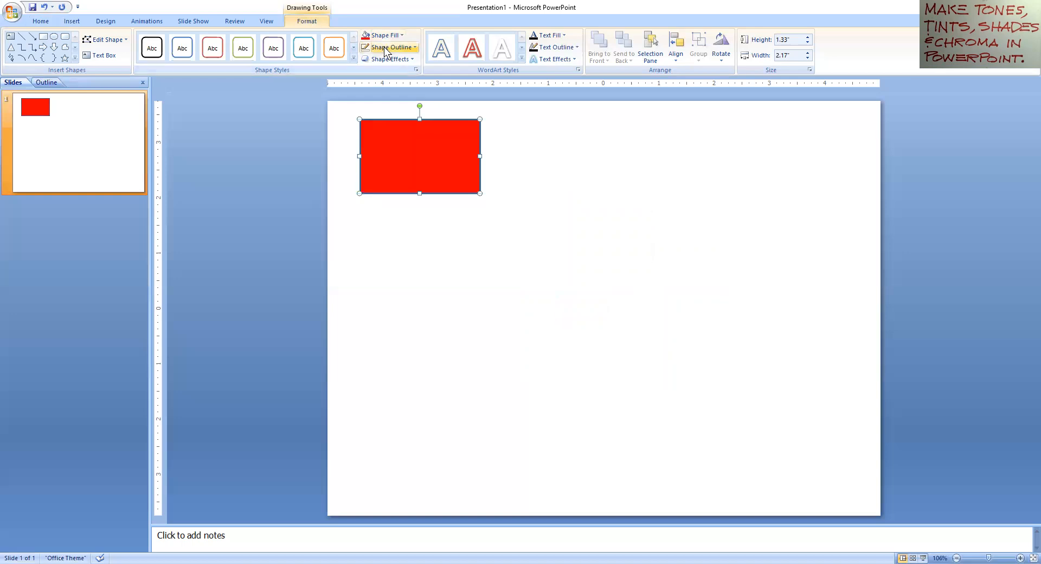
click(368, 159)
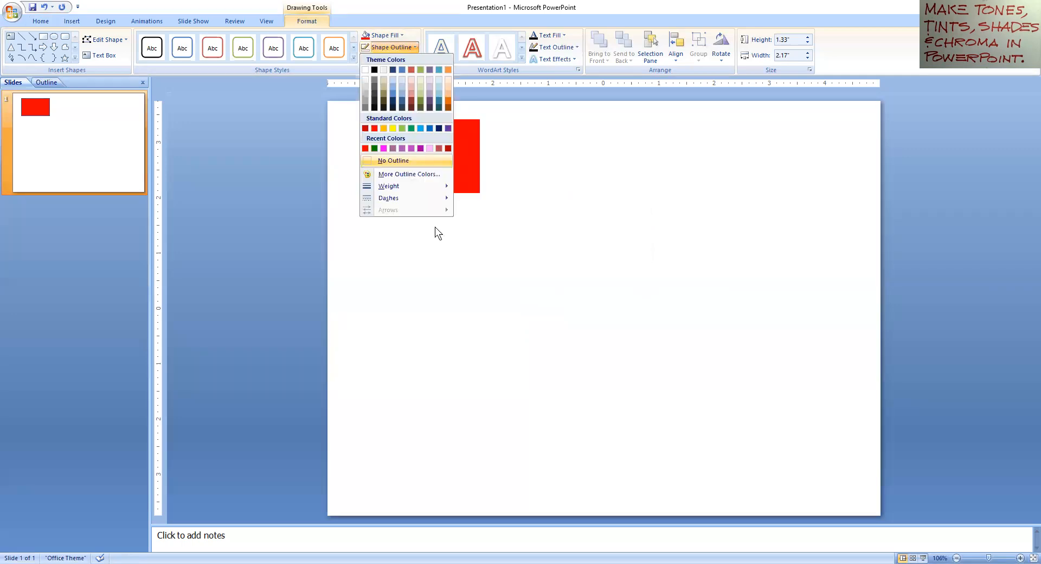
key(Escape)
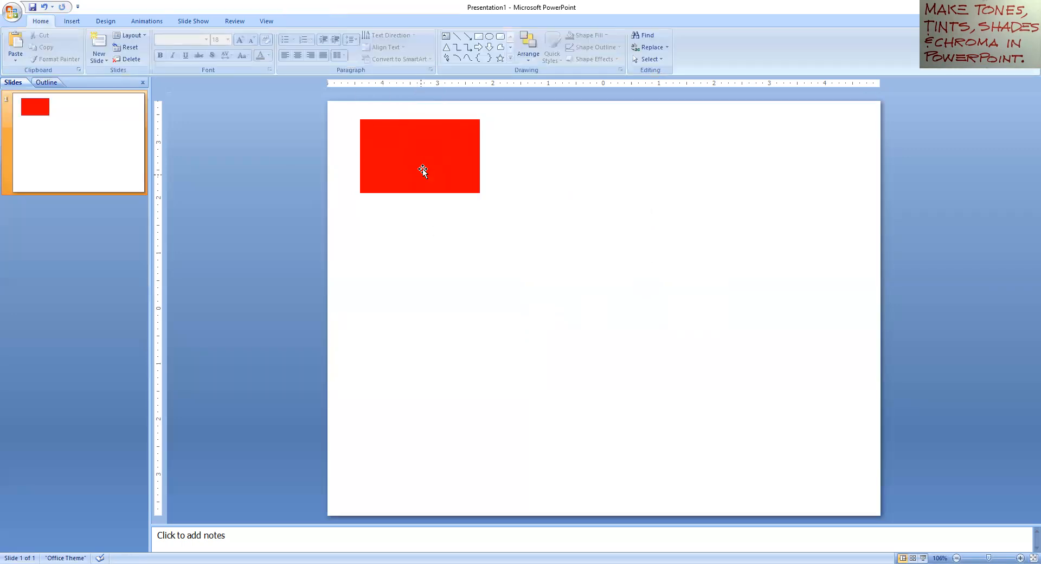
click(421, 167)
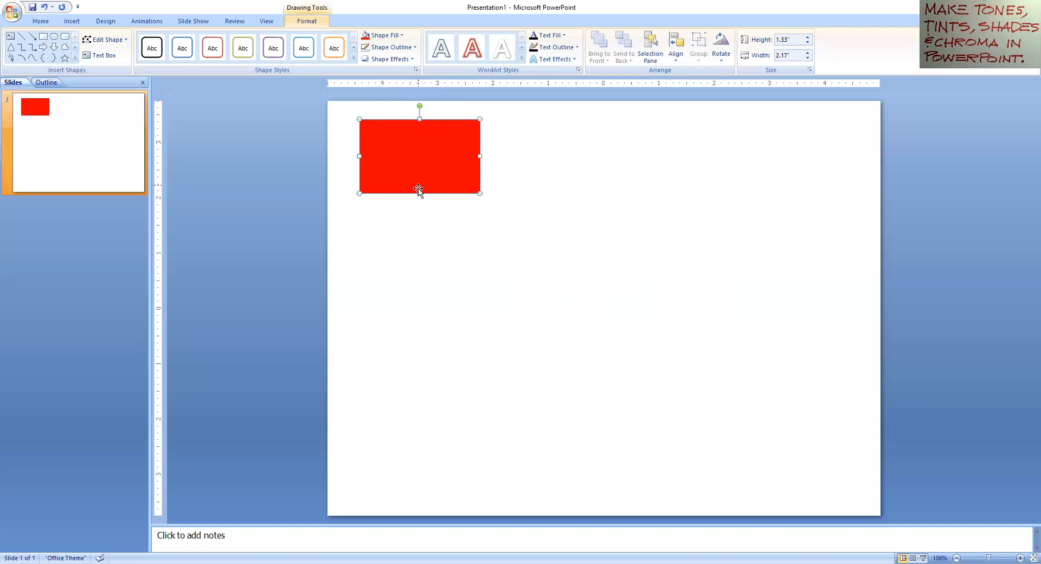
Step: Duplicate the red rectangle with Ctrl+D into a column of four and select the second copy
key(ctrl+d)
key(ctrl+d)
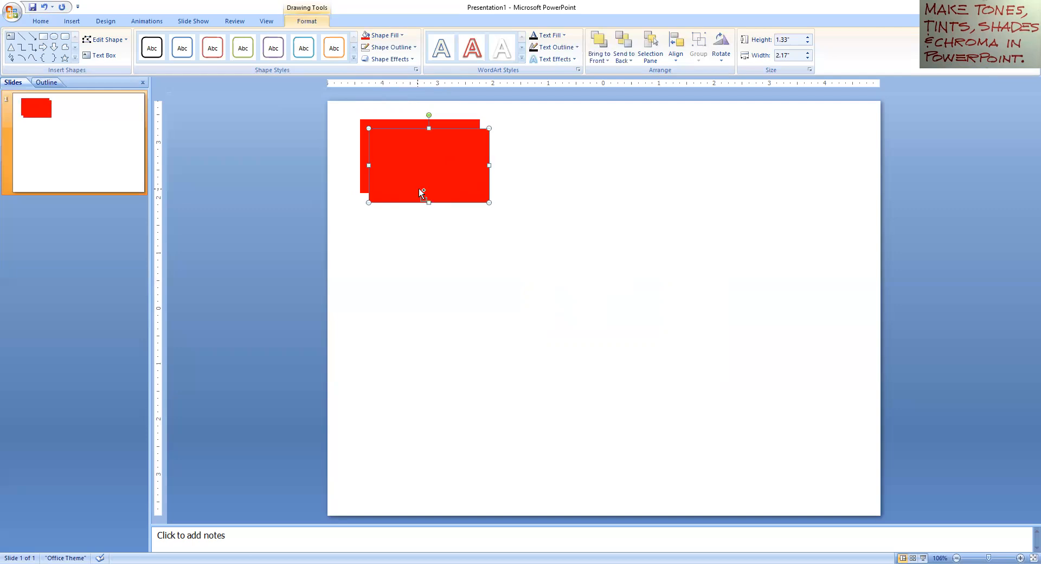
key(ctrl+d)
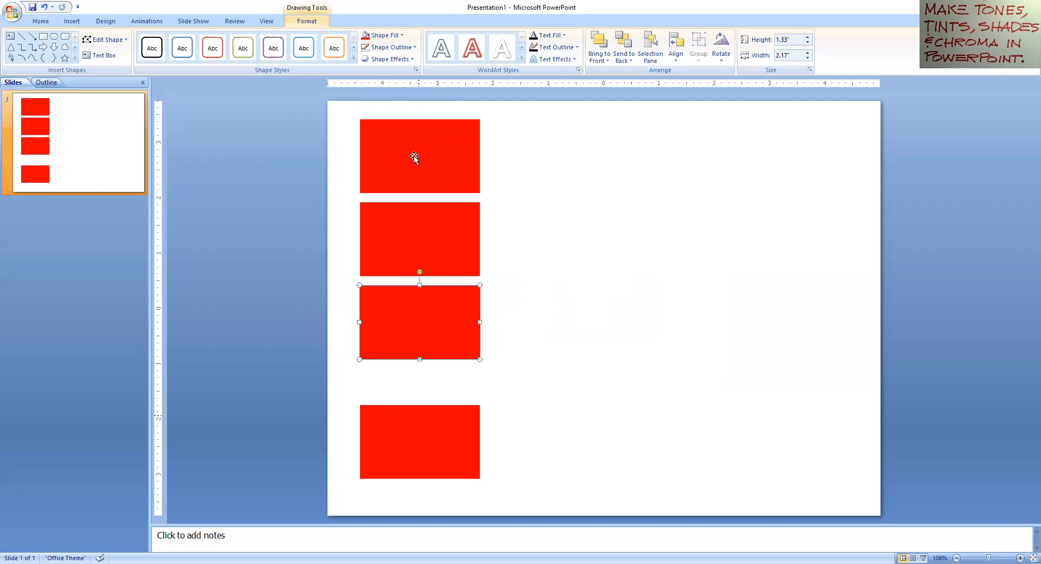
key(ctrl+z)
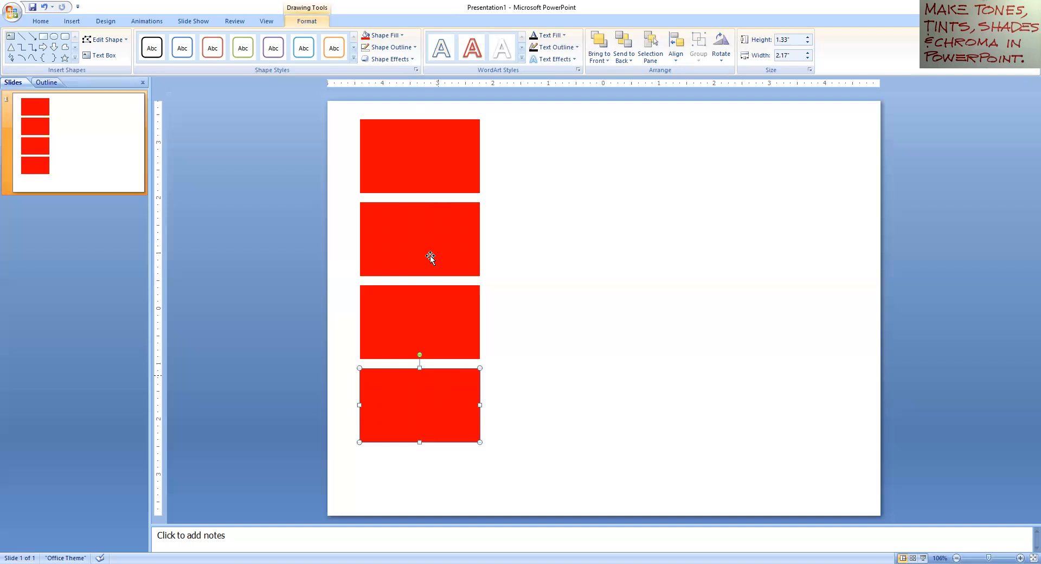
click(423, 220)
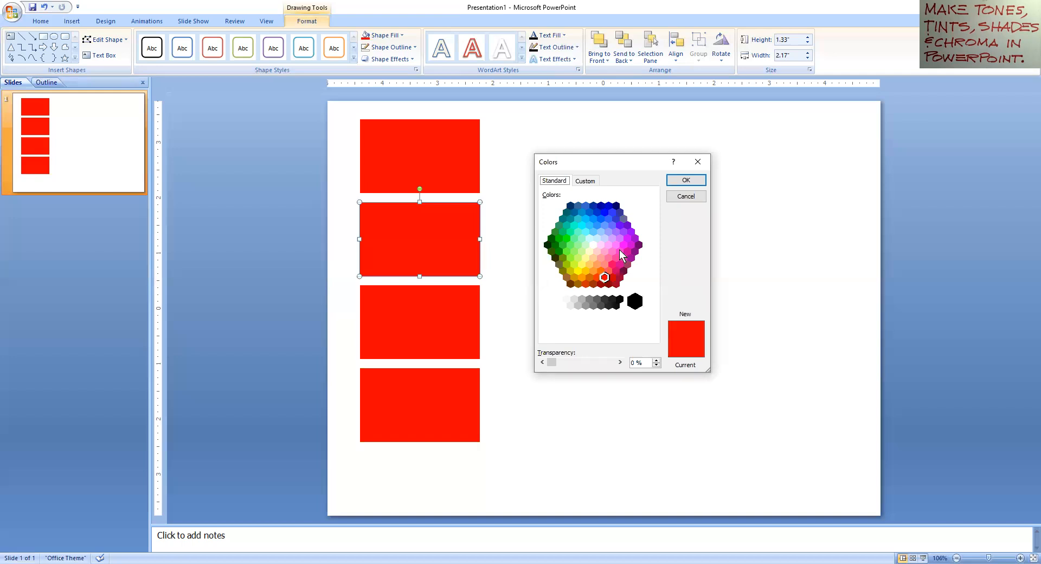
Step: Raise the Custom tab's luminance slider until the colour reads RGB 255/133/133
click(584, 181)
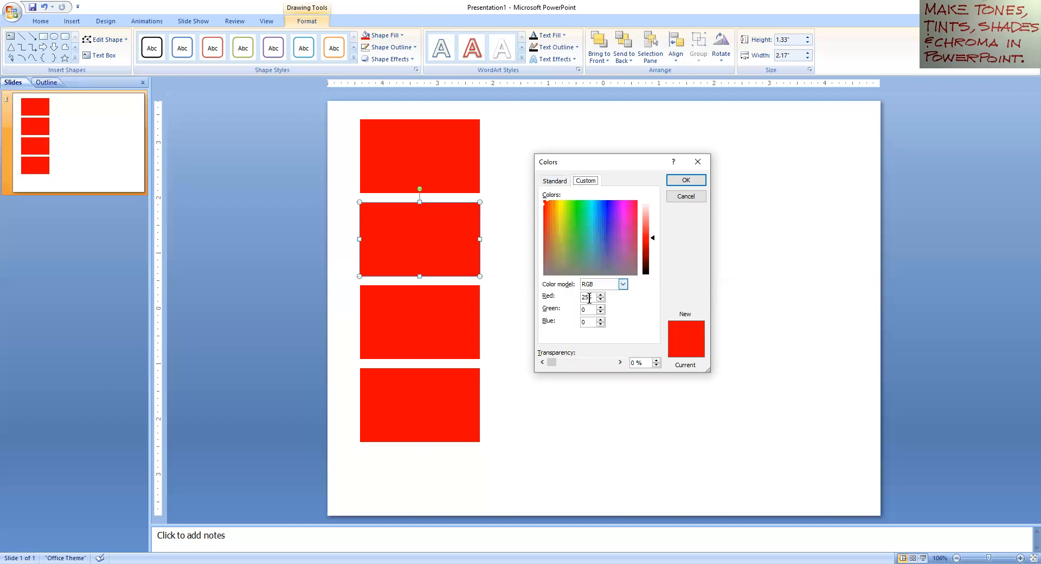
click(651, 235)
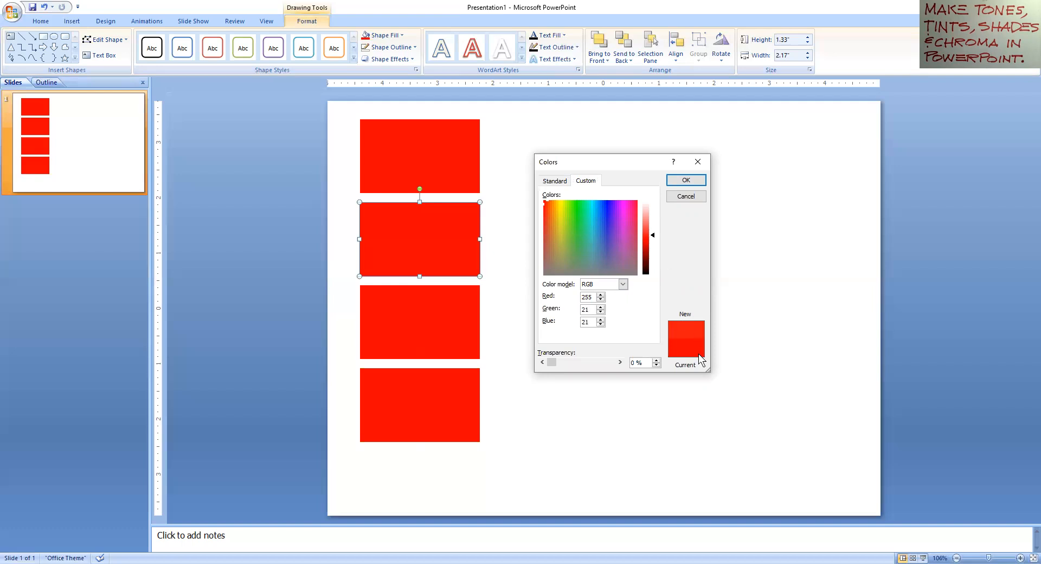
click(650, 222)
click(649, 215)
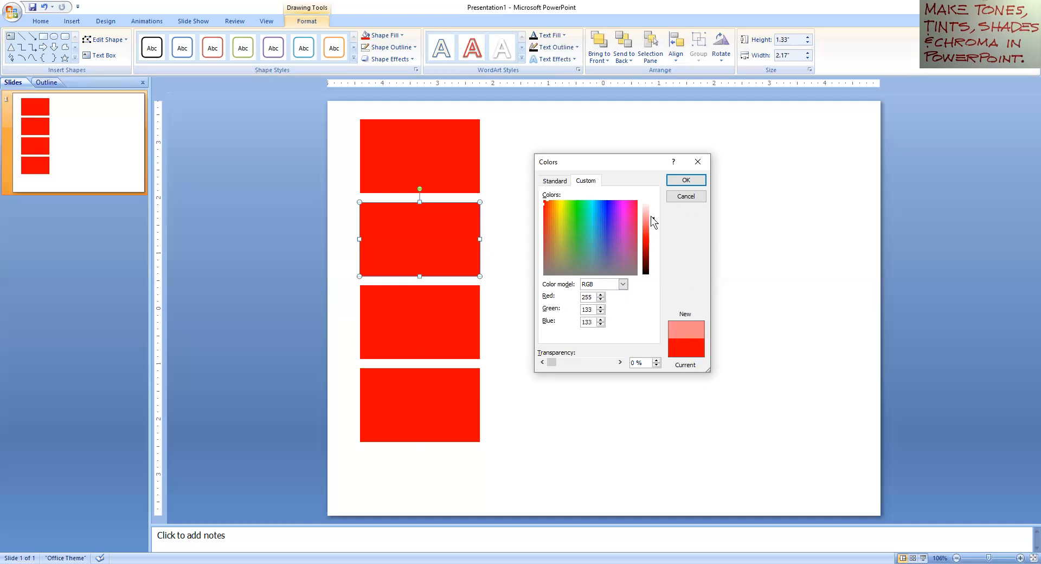
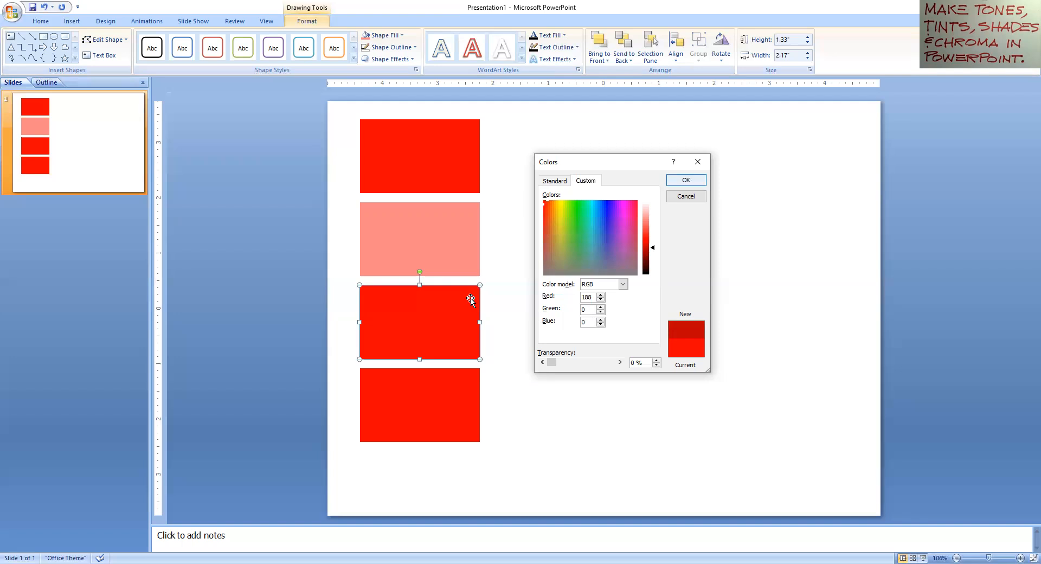
Step: Apply the dark red RGB 188, 0, 0 to the third rectangle, then raise red to 255
key(Return)
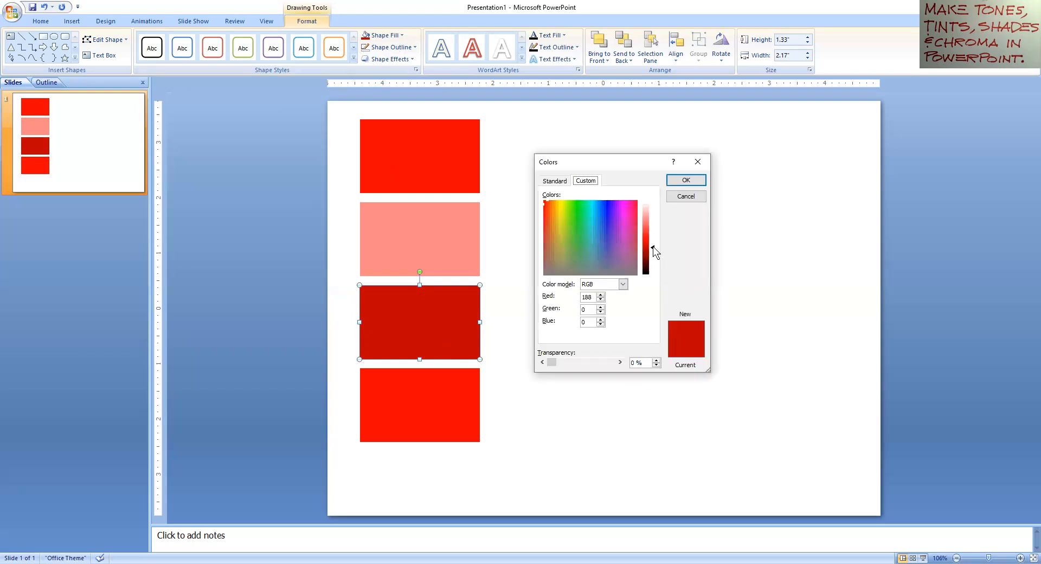
click(599, 296)
click(600, 296)
click(600, 296)
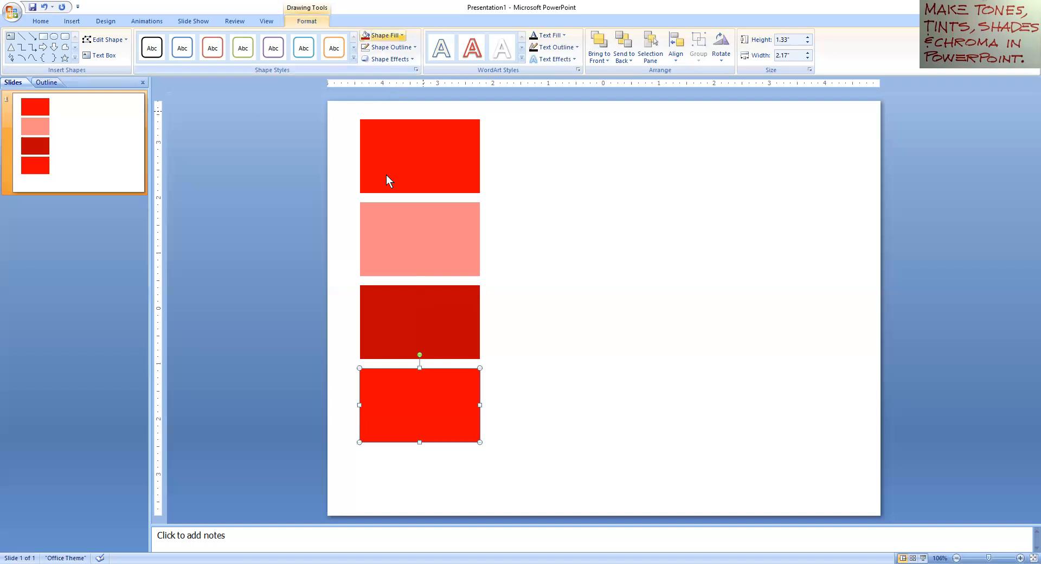
Step: Open the custom fill colours for the bottom rectangle and start from pure red with blue 0
click(400, 35)
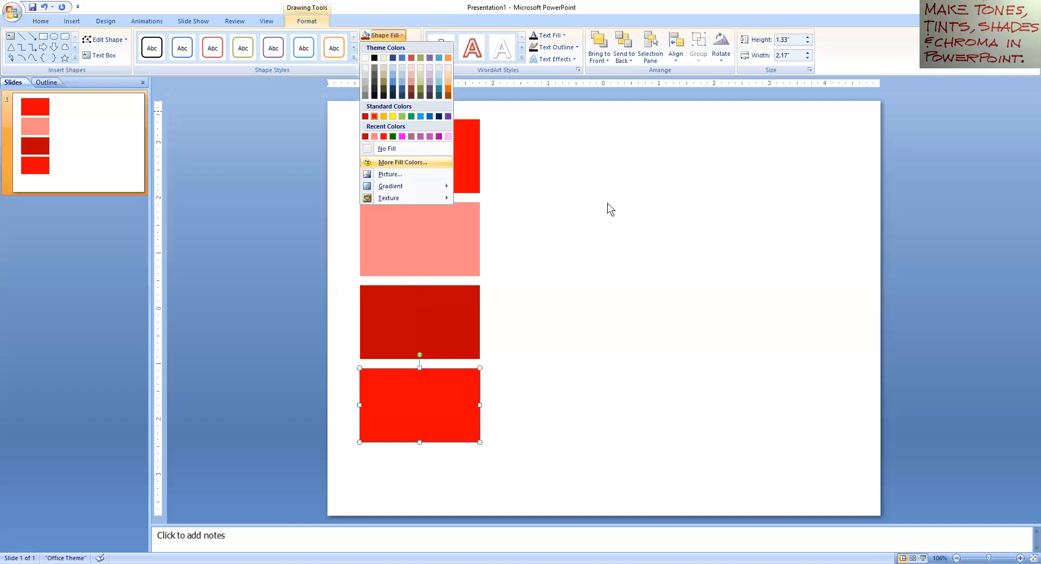
key(Return)
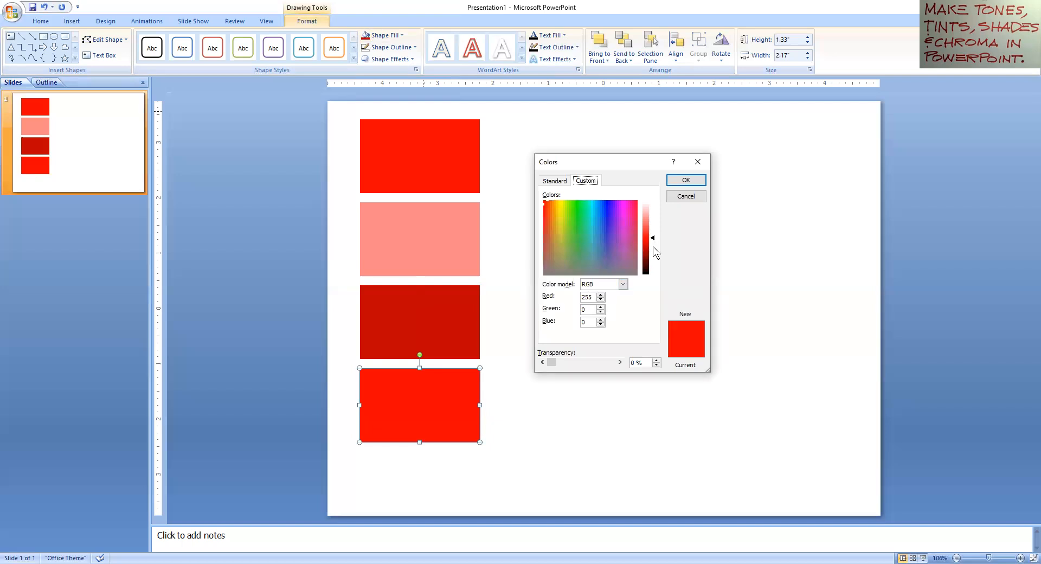
drag(552, 209, 551, 209)
click(542, 200)
click(600, 323)
Step: Move the picked red duller and greyer to about RGB 185, 71, 71 and apply it
click(545, 201)
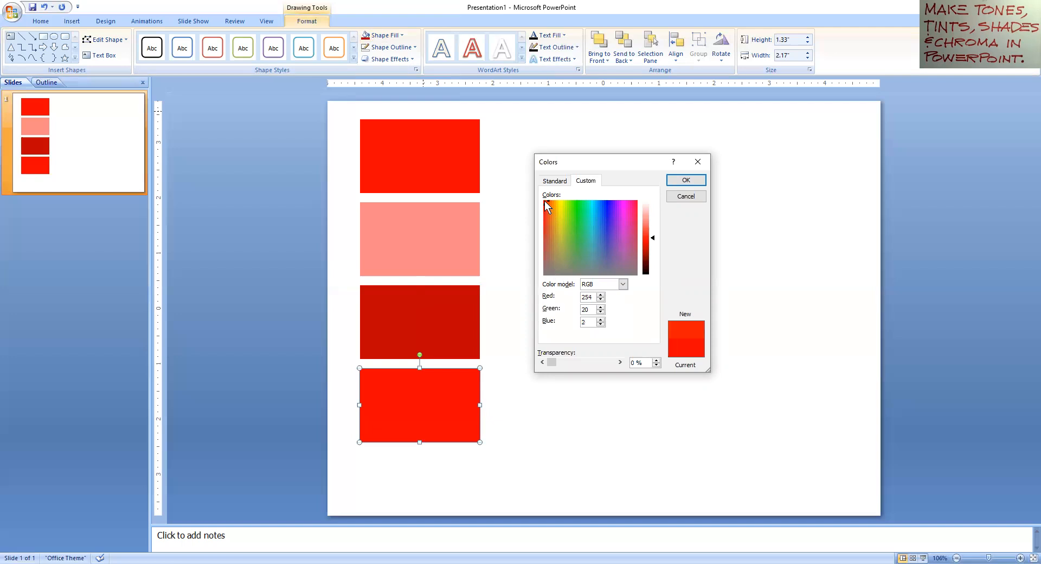
drag(545, 203, 544, 213)
click(544, 217)
drag(543, 223, 544, 253)
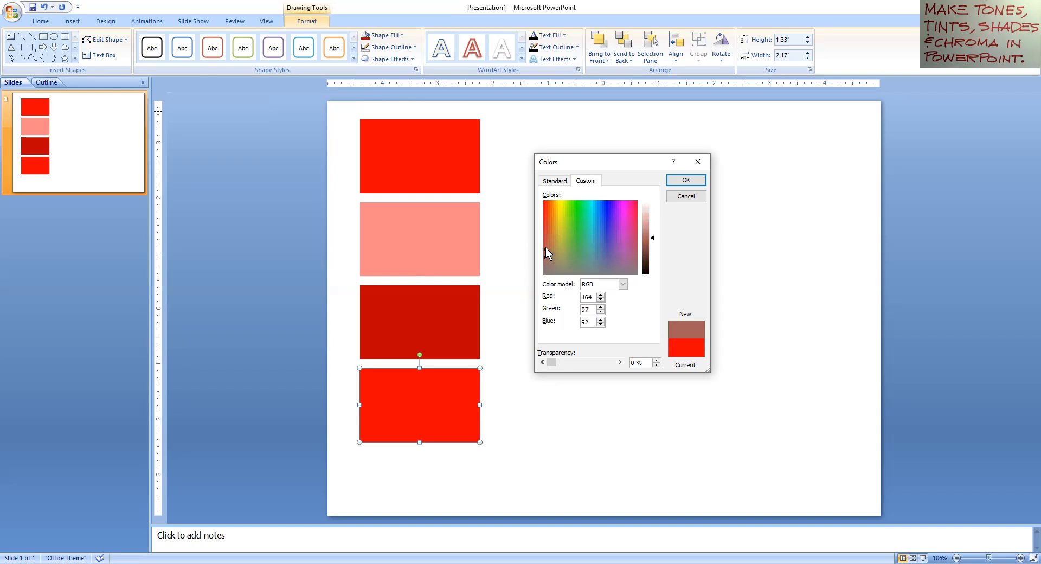
click(545, 239)
click(542, 244)
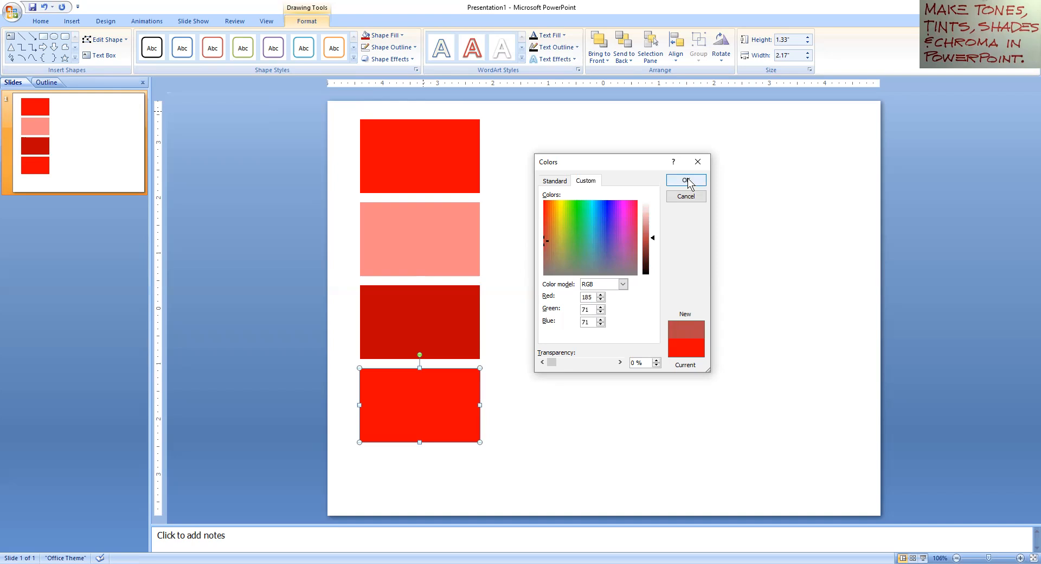
click(686, 179)
click(524, 230)
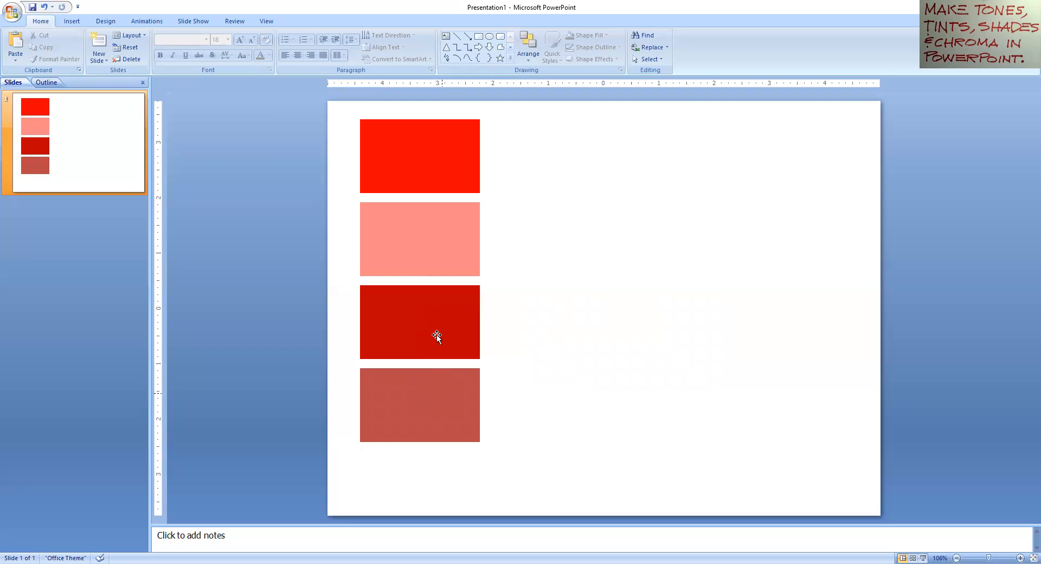
Step: Shift the bottom rectangle's fill toward grey for a greyish-brown red tone and apply it
click(437, 395)
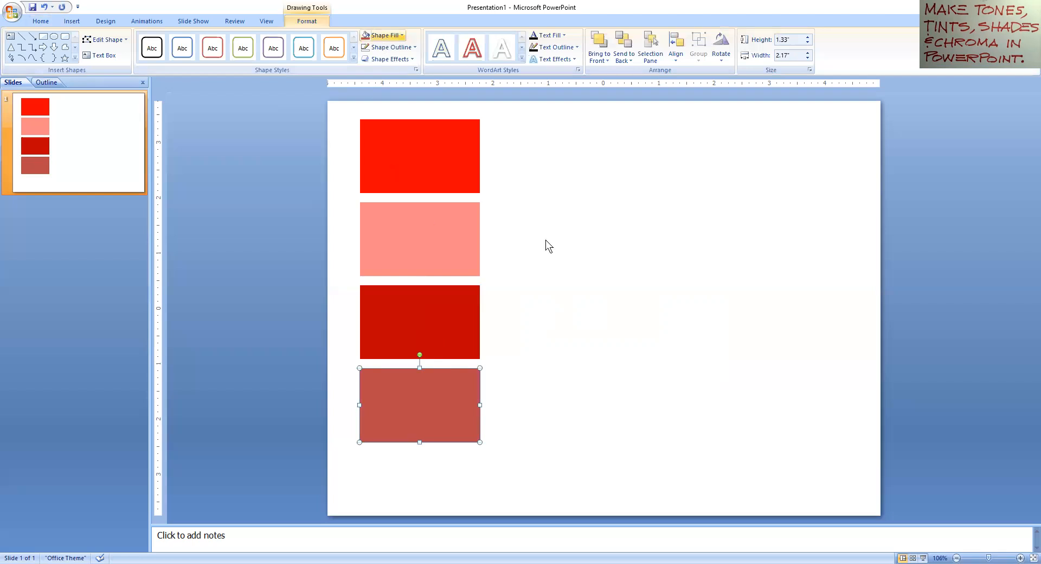
drag(542, 249, 541, 281)
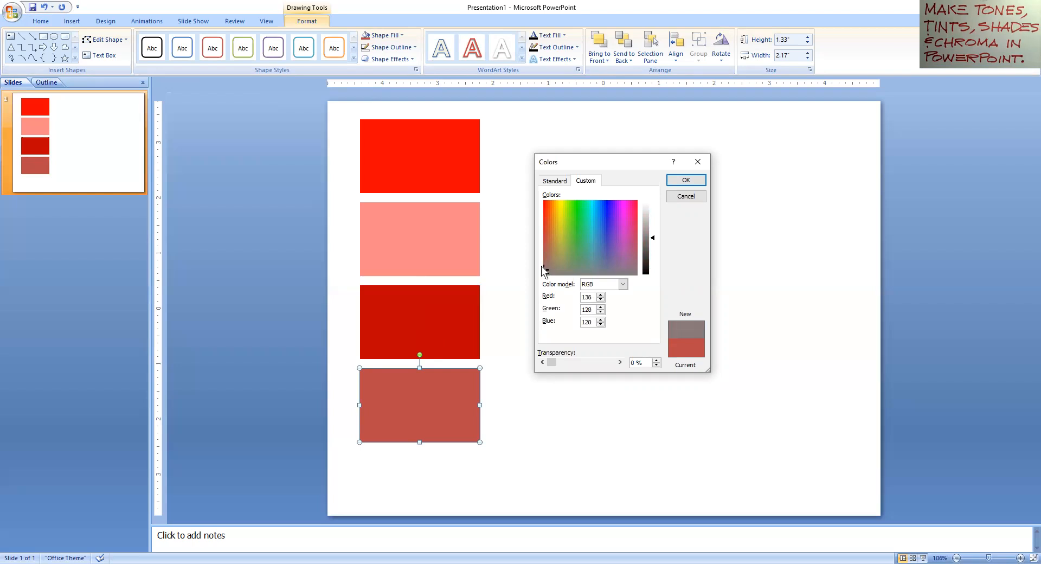
drag(541, 264, 541, 261)
key(Return)
click(653, 181)
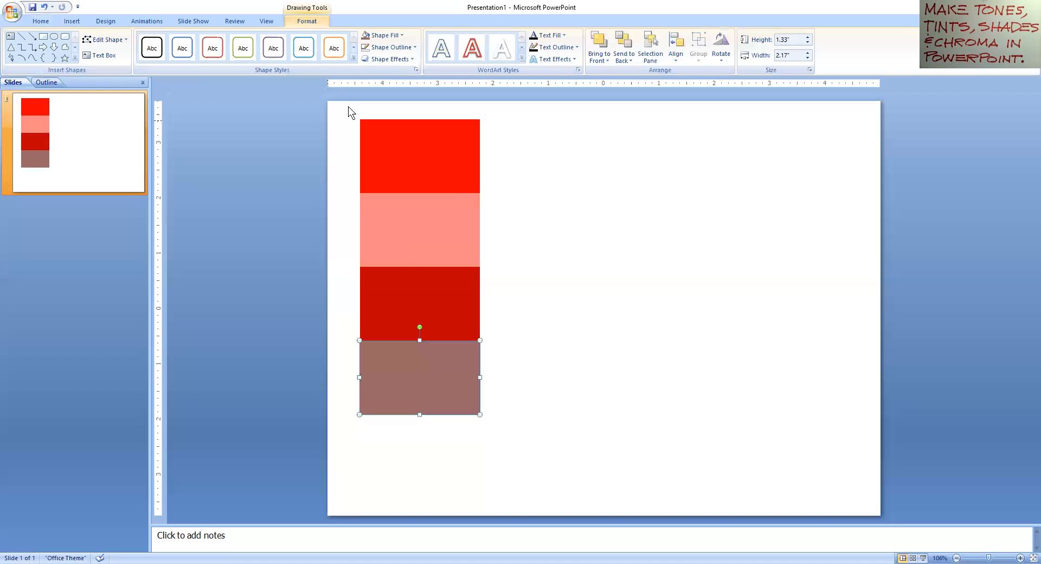
Step: Select all four stacked rectangles with Ctrl+A and group them
click(339, 107)
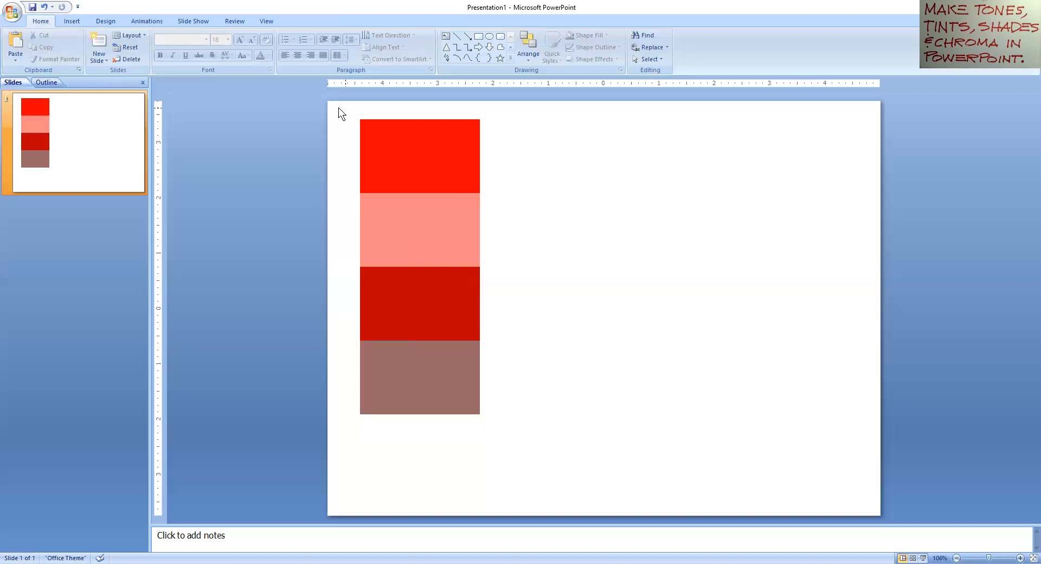
key(ctrl+a)
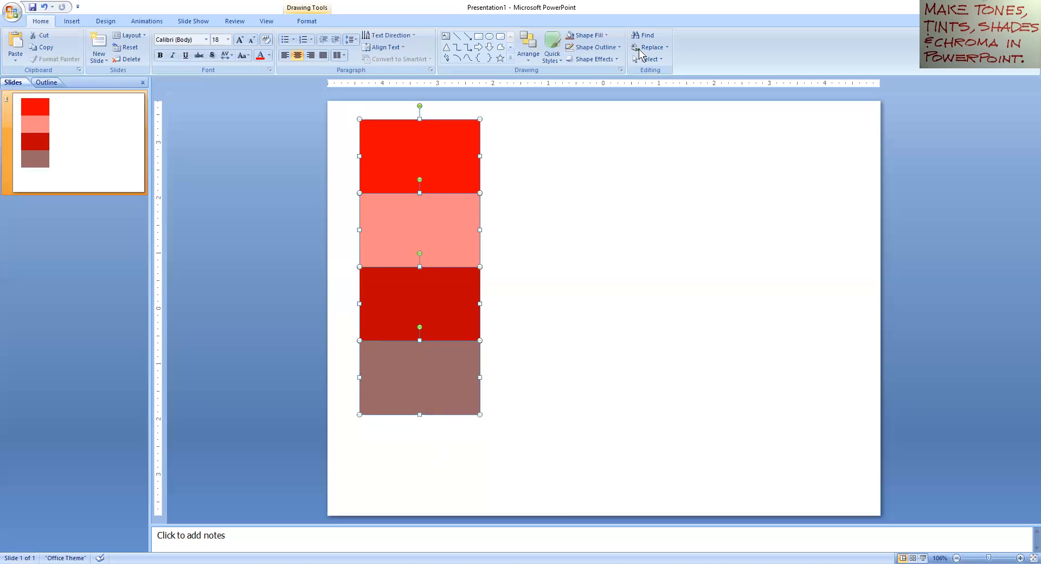
click(307, 21)
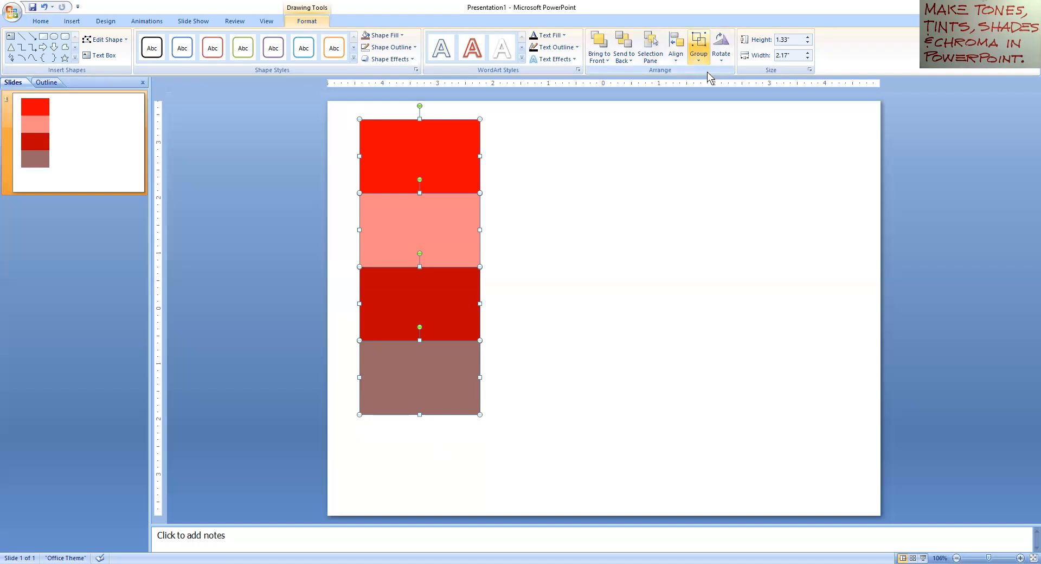
click(605, 283)
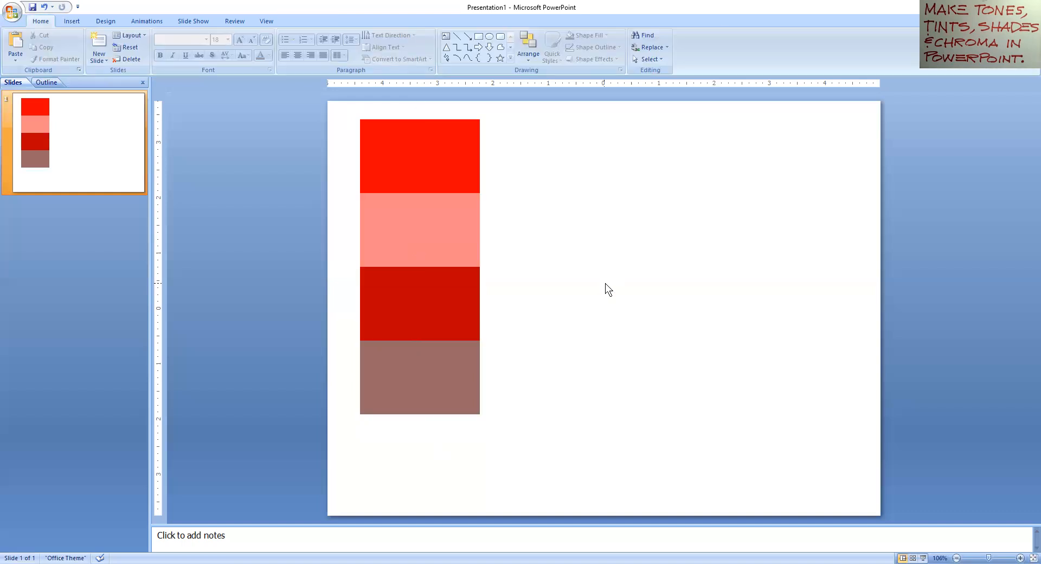
Step: Resize the grouped swatch column to about 4.17 inches tall, undoing a stray move
click(412, 216)
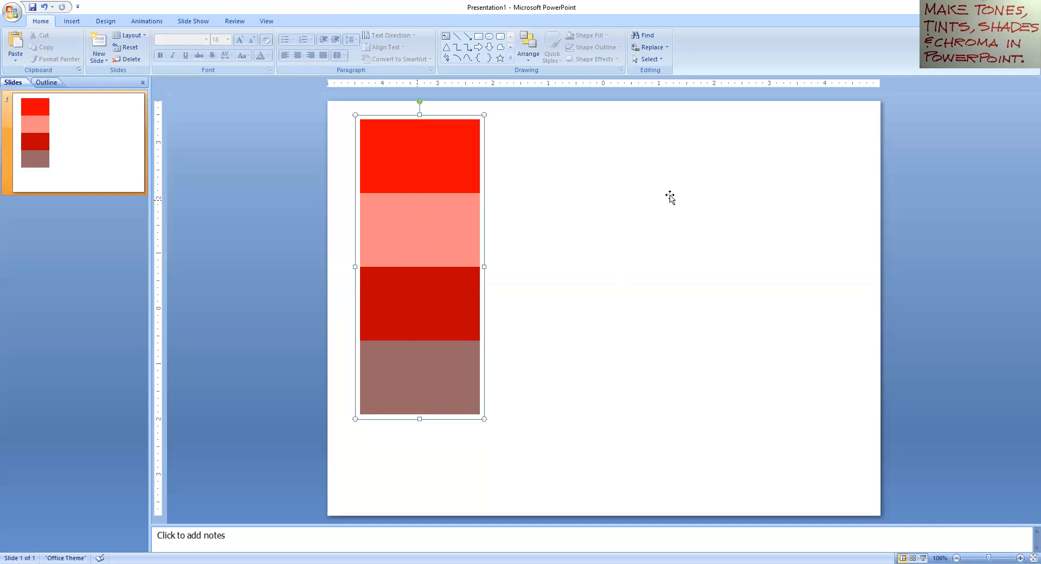
drag(670, 196, 676, 183)
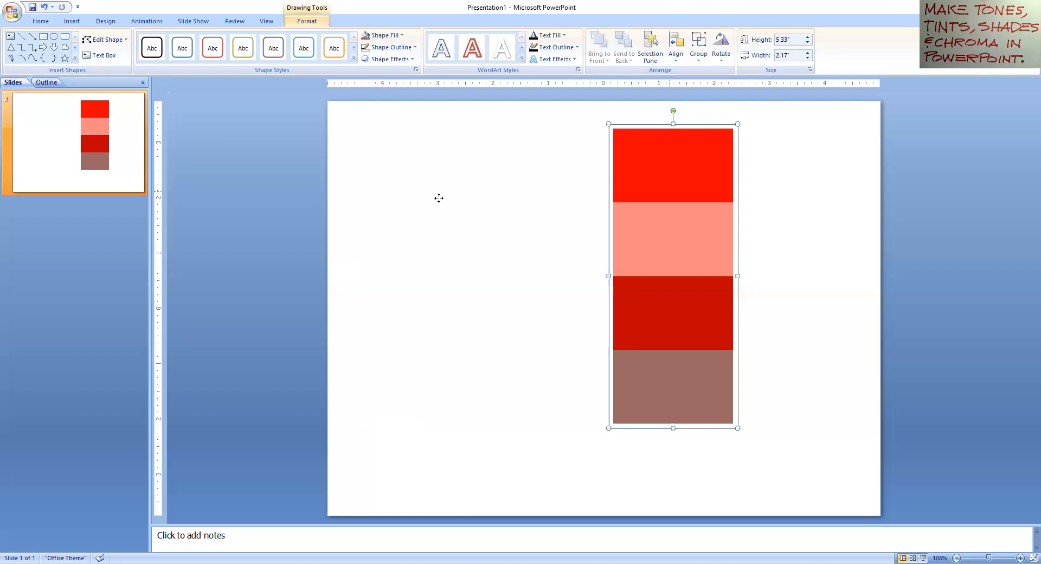
key(ctrl+z)
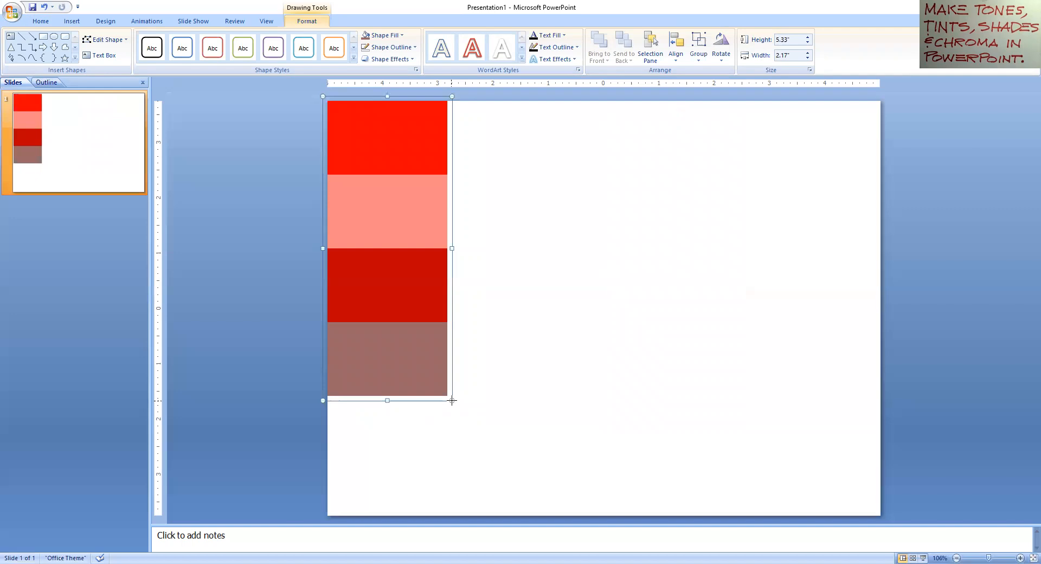
key(ctrl+z)
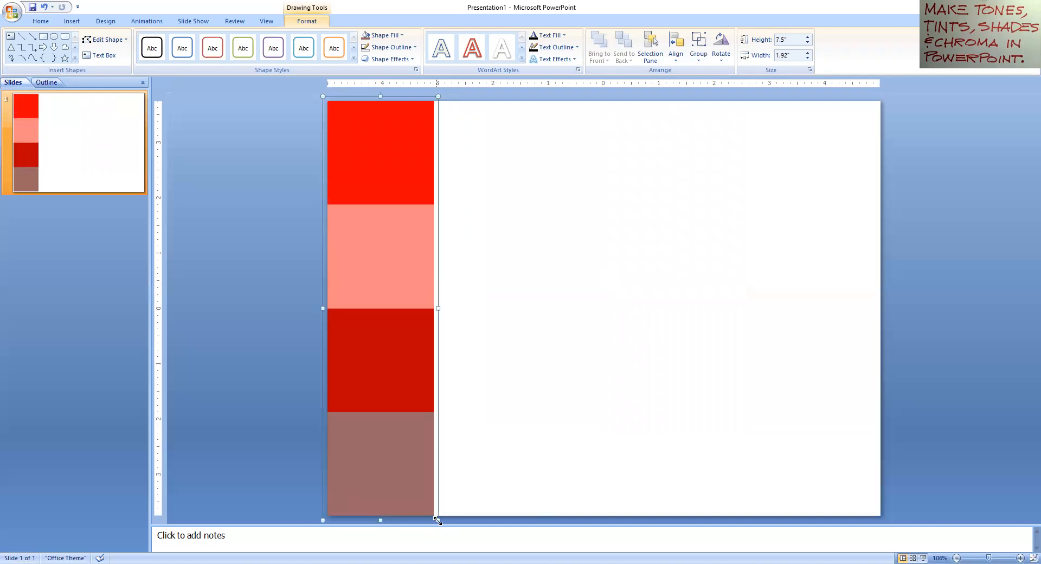
drag(438, 521, 403, 179)
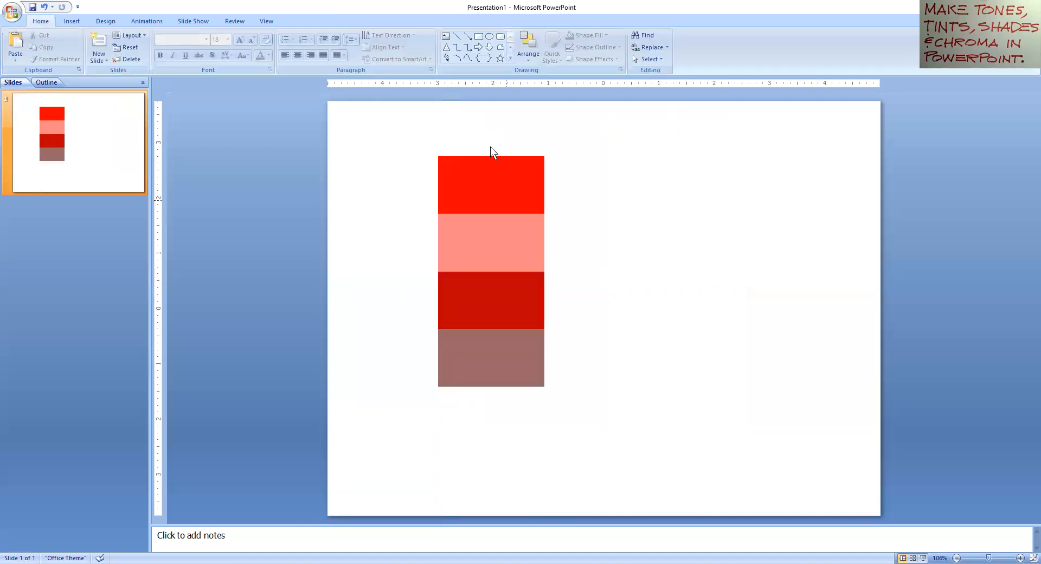
click(490, 155)
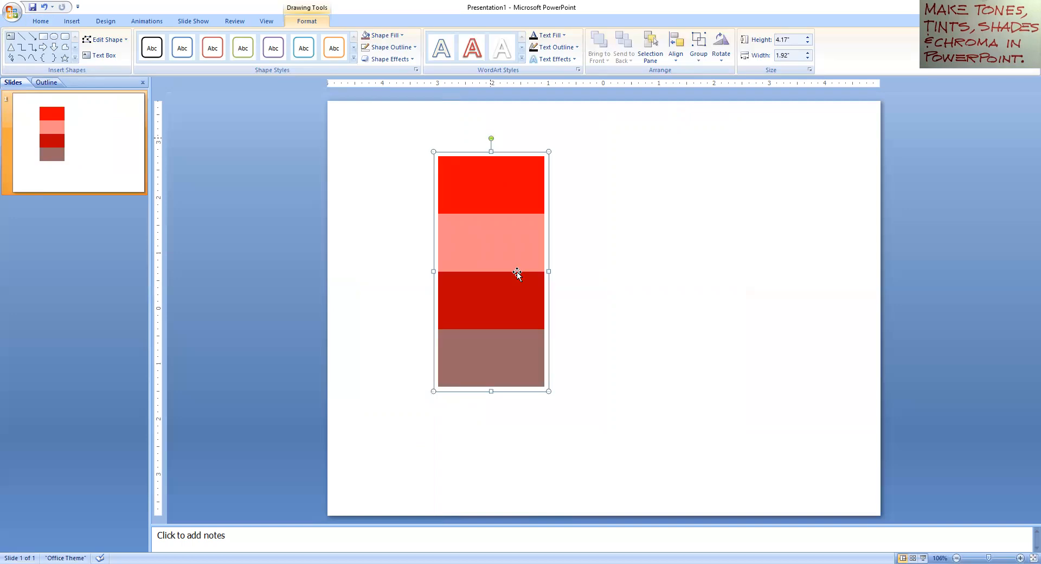
Step: Rotate the swatch group 90° into a horizontal strip near the slide's bottom, about three-quarters wide
drag(517, 272, 470, 152)
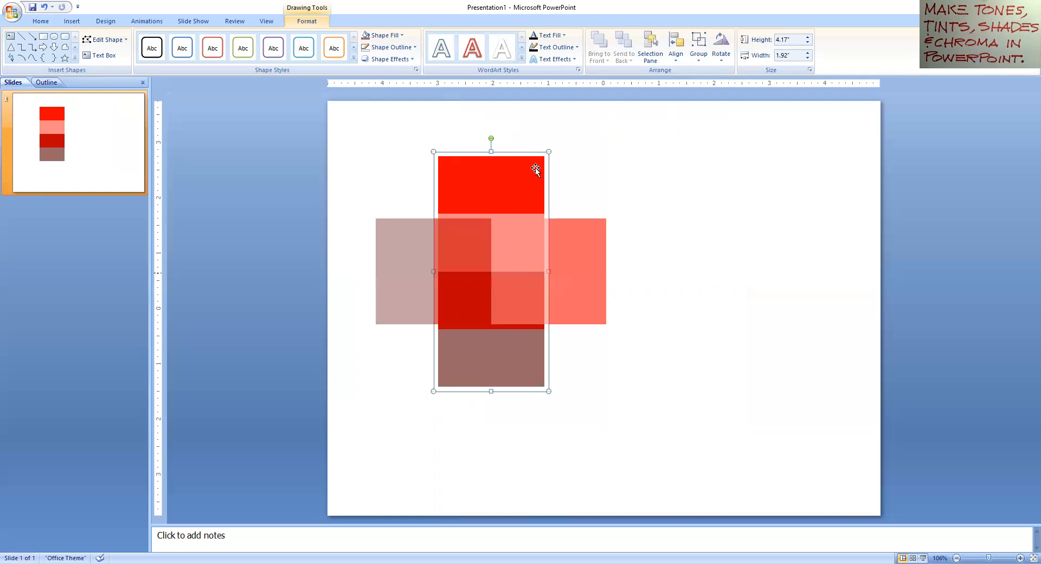
drag(564, 153, 655, 220)
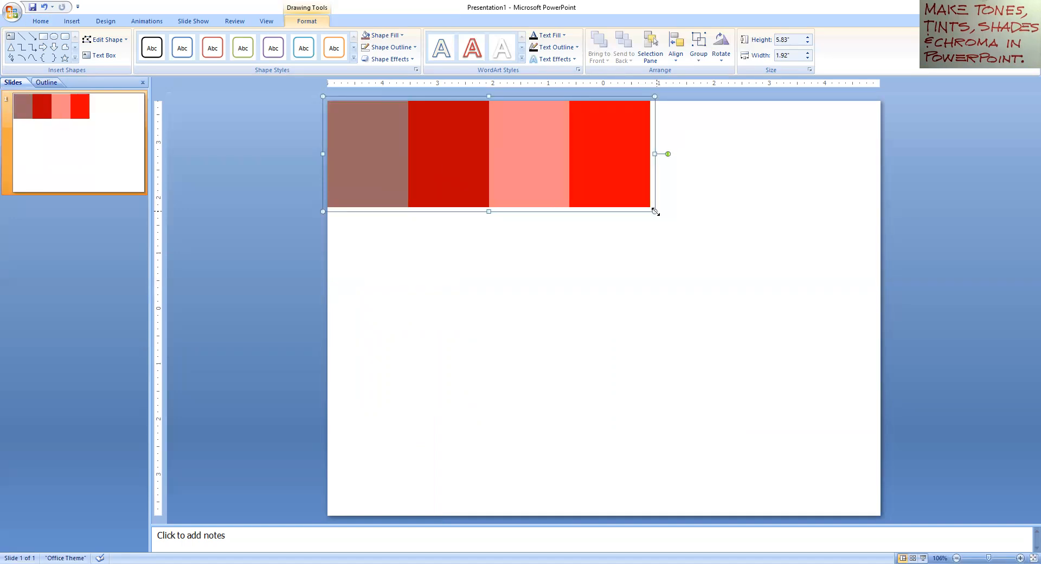
drag(460, 200, 573, 203)
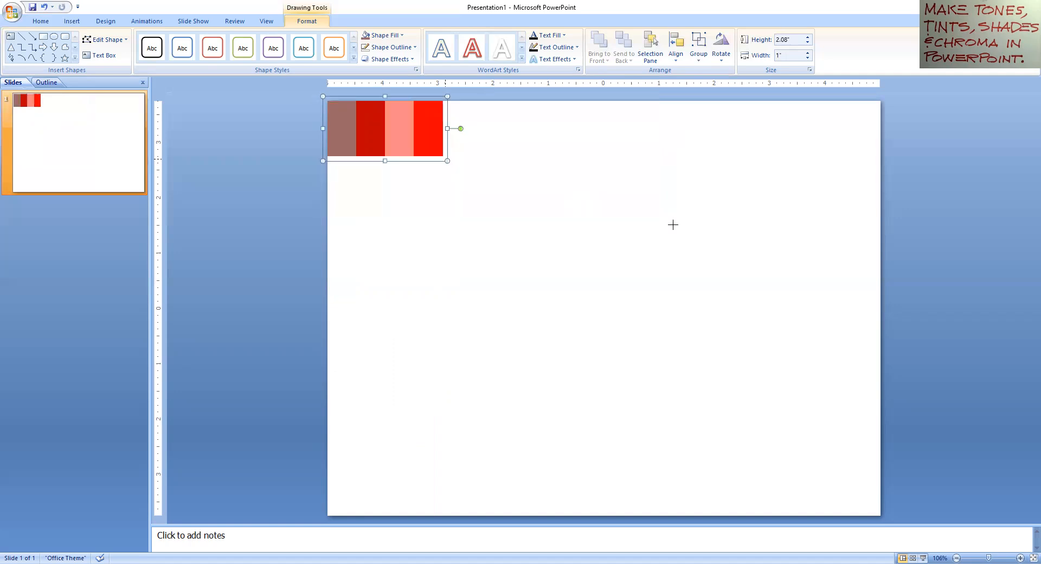
drag(677, 228, 882, 217)
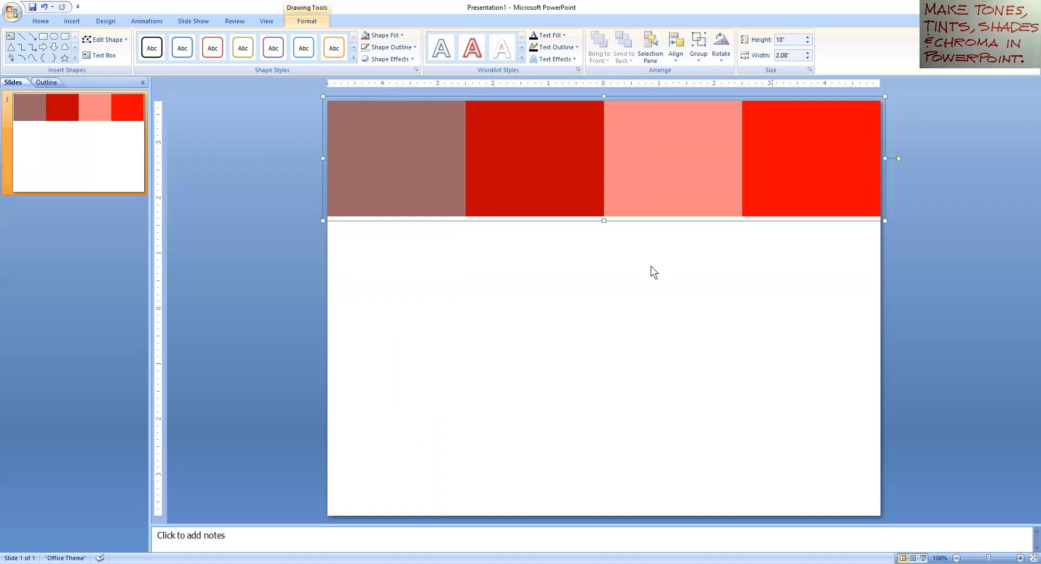
drag(672, 418, 661, 482)
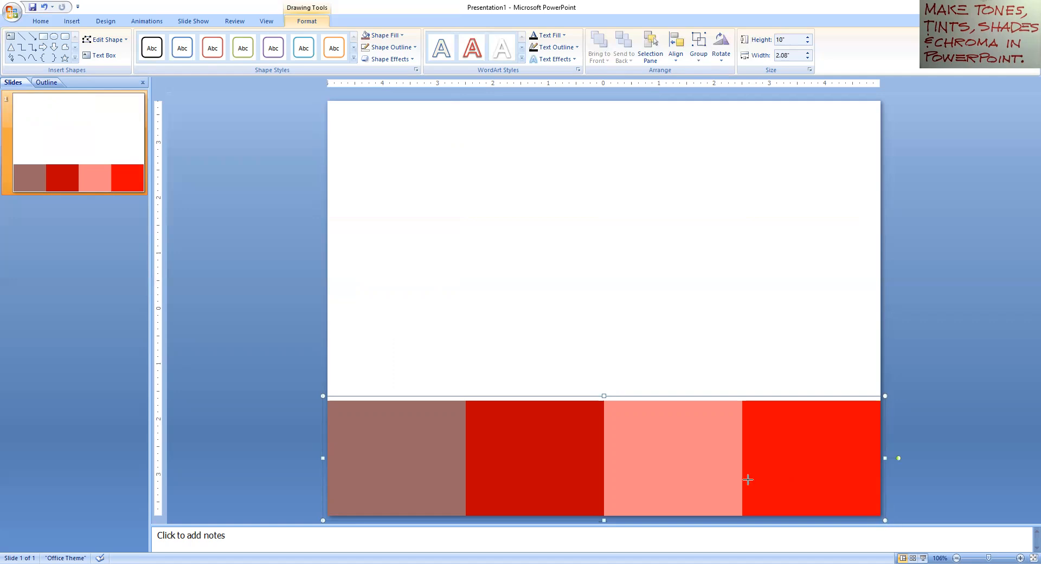
drag(747, 480, 749, 482)
drag(752, 295, 739, 298)
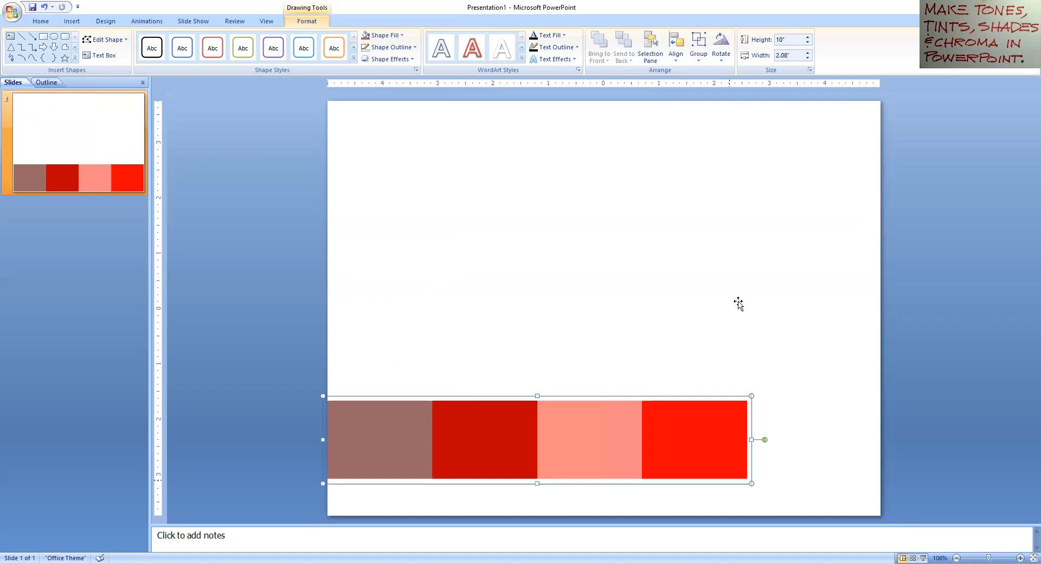
Step: Drag the swatch group over to the slide's left edge
drag(792, 278, 774, 282)
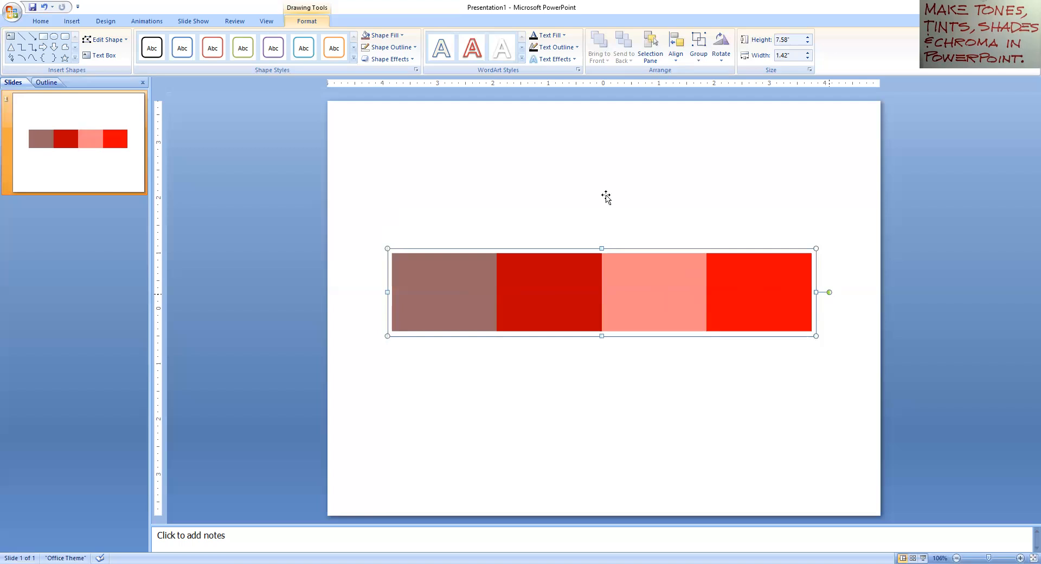
drag(605, 195, 366, 216)
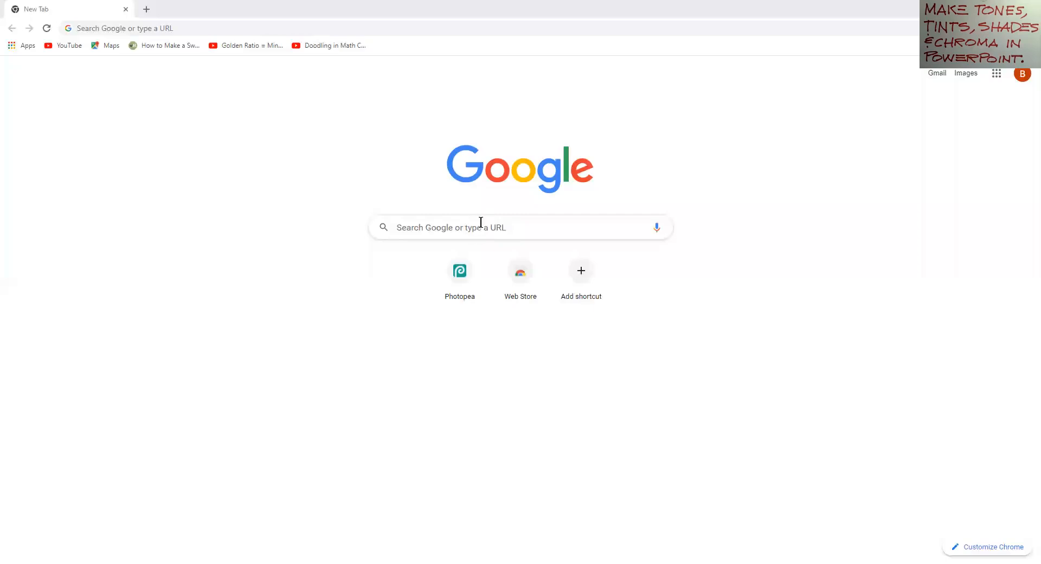
Step: Search Google for 'rgb components for fuchsia'
click(481, 222)
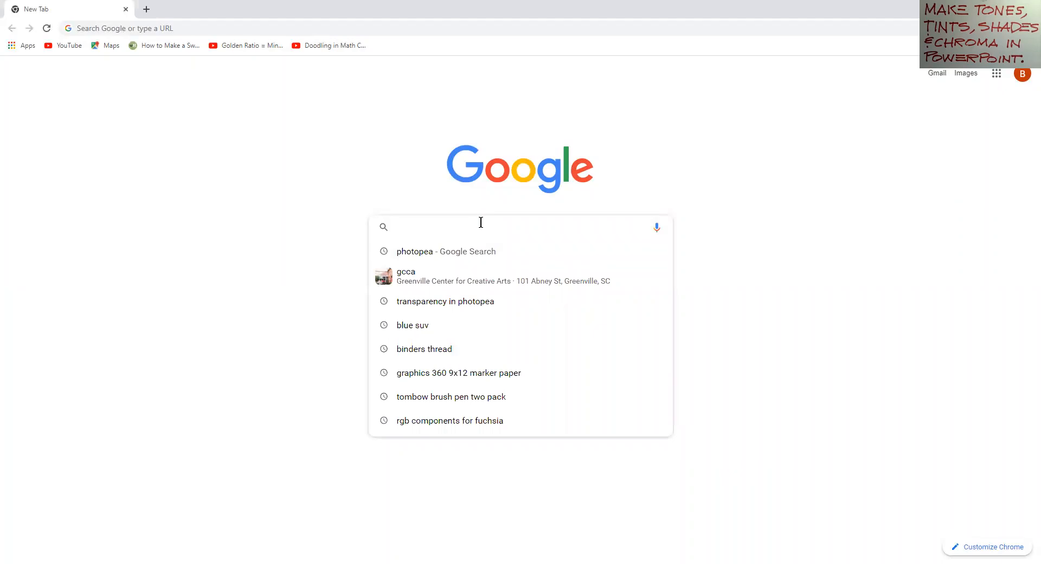
text(rg)
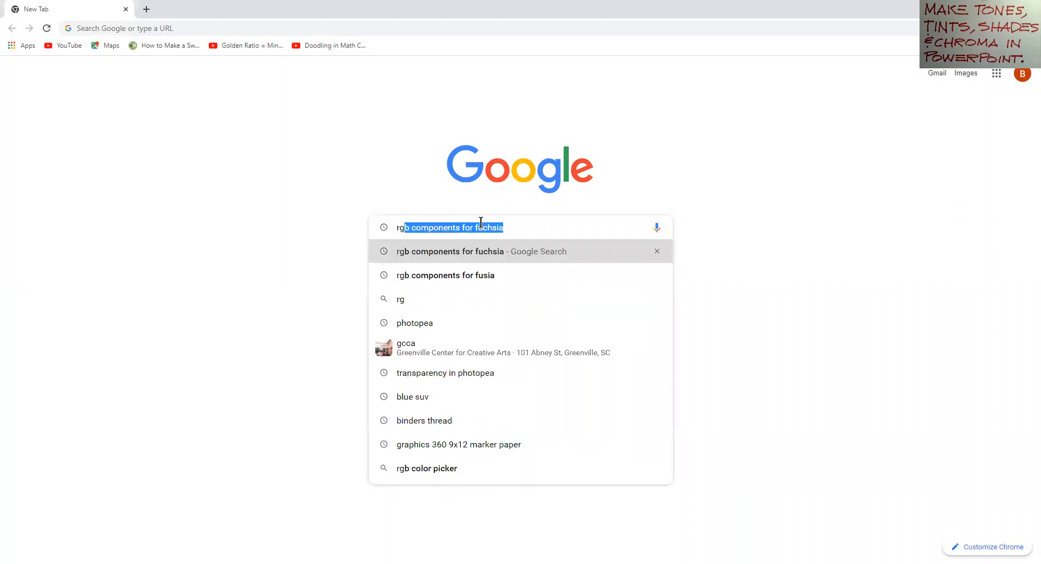
text(b)
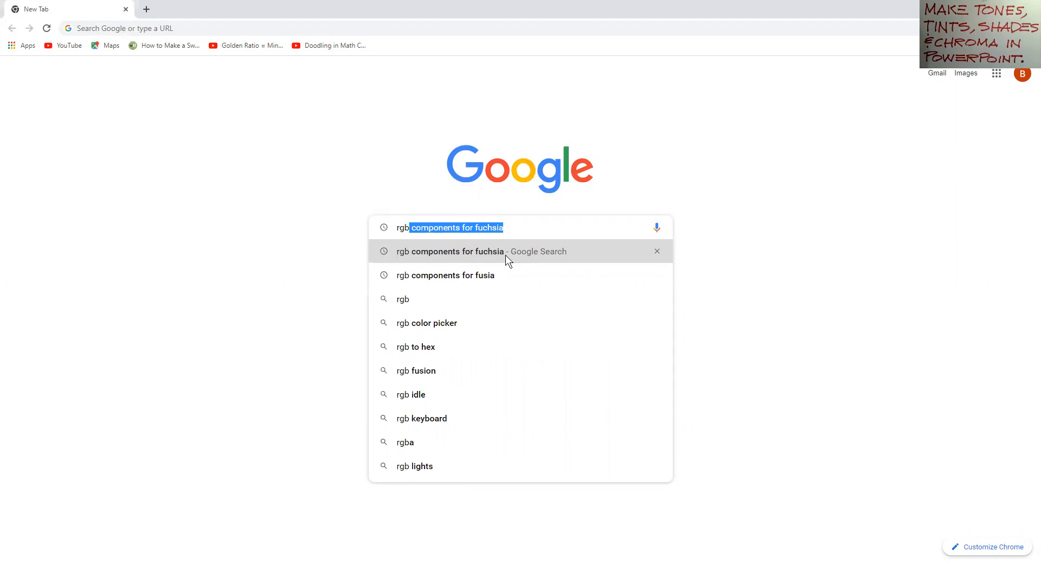
key(Return)
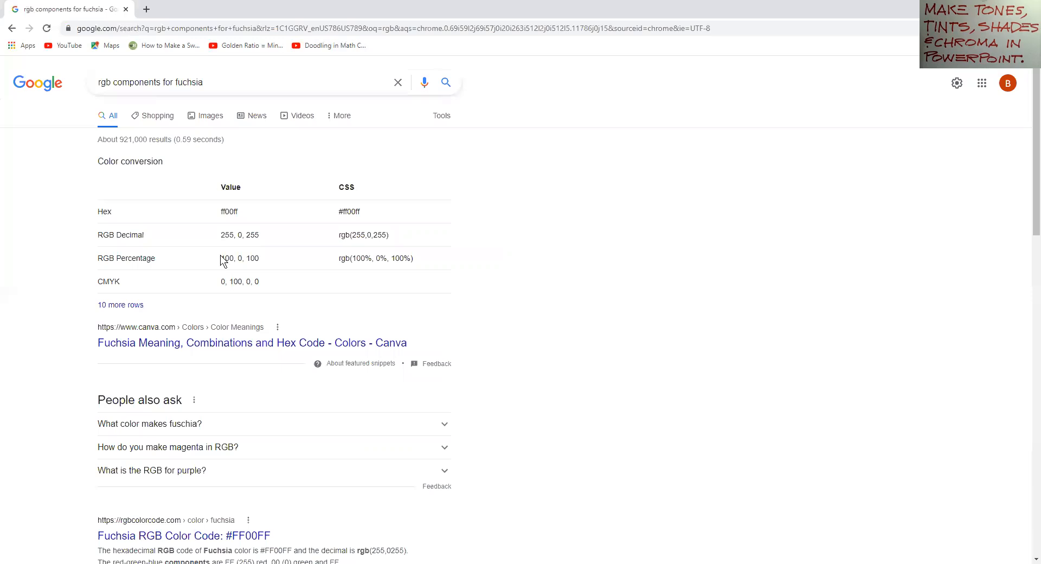
Step: Scroll the results to read fuchsia's values: hex ff00ff, RGB 255, 0, 255
click(161, 345)
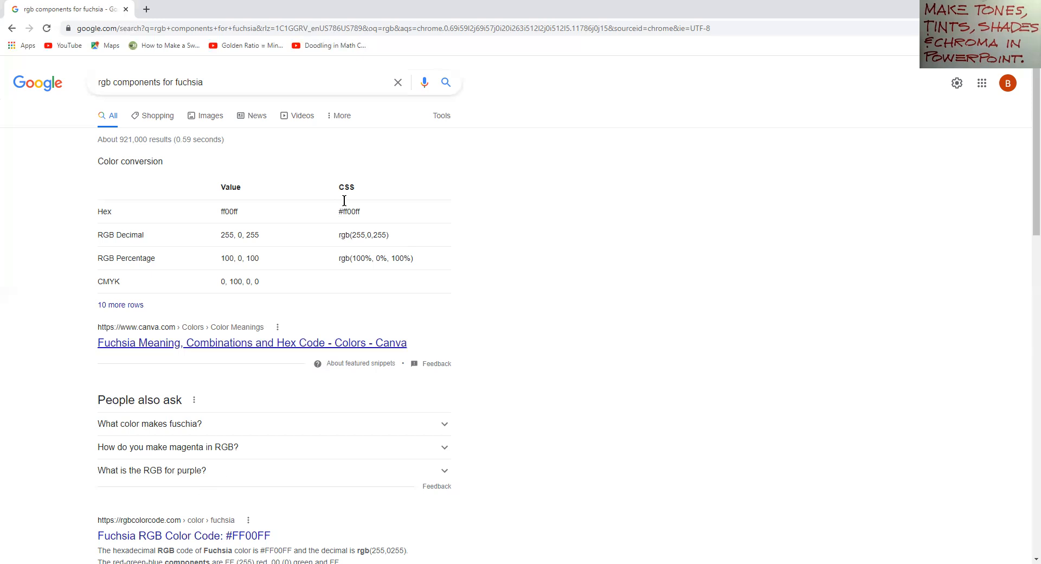
scroll(358, 203, down, 1)
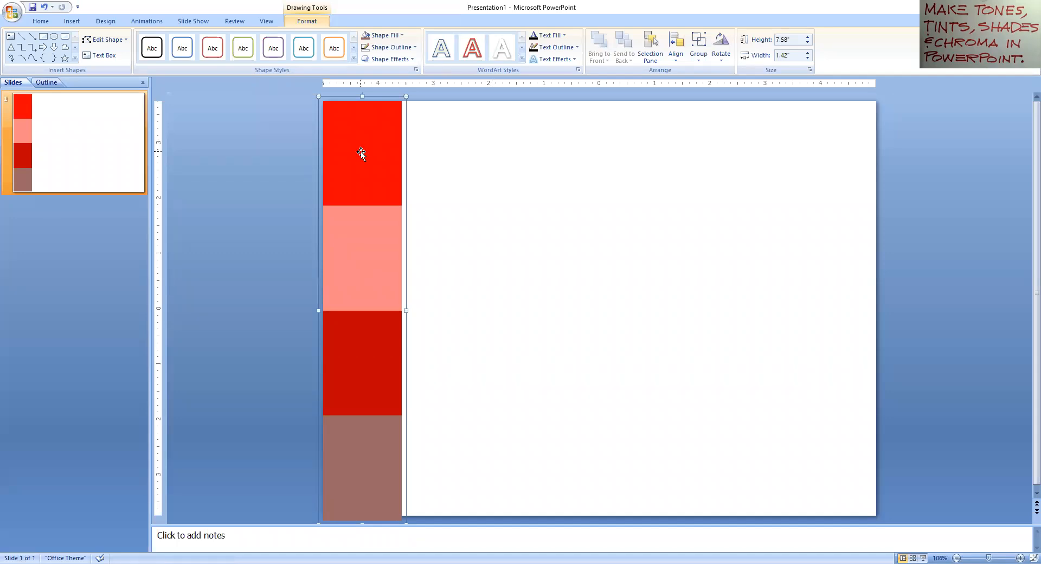
Step: Draw a rectangle beside the red column and fill it with fuchsia, RGB 255, 0, 255
click(71, 20)
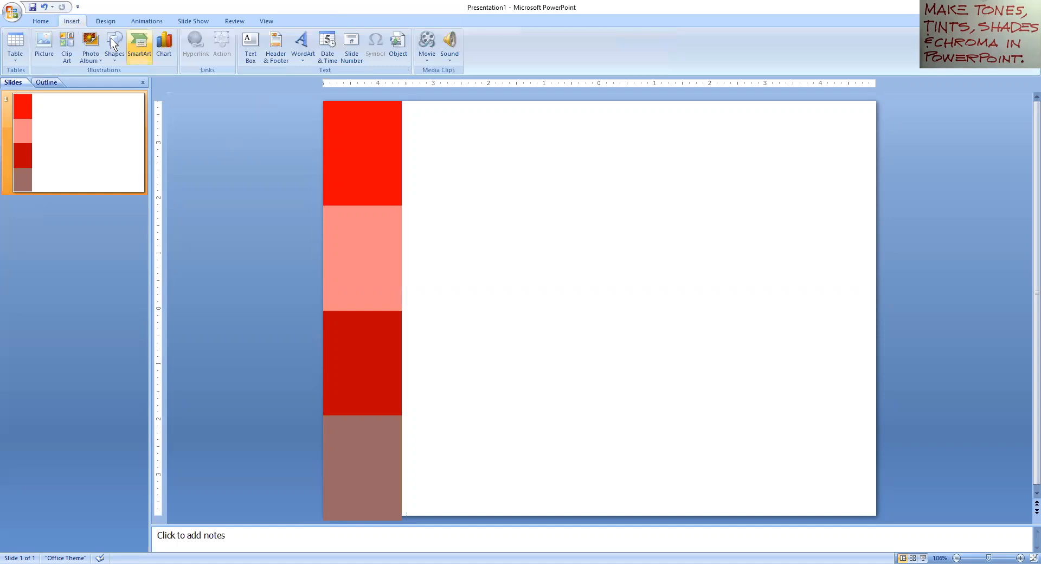
click(301, 18)
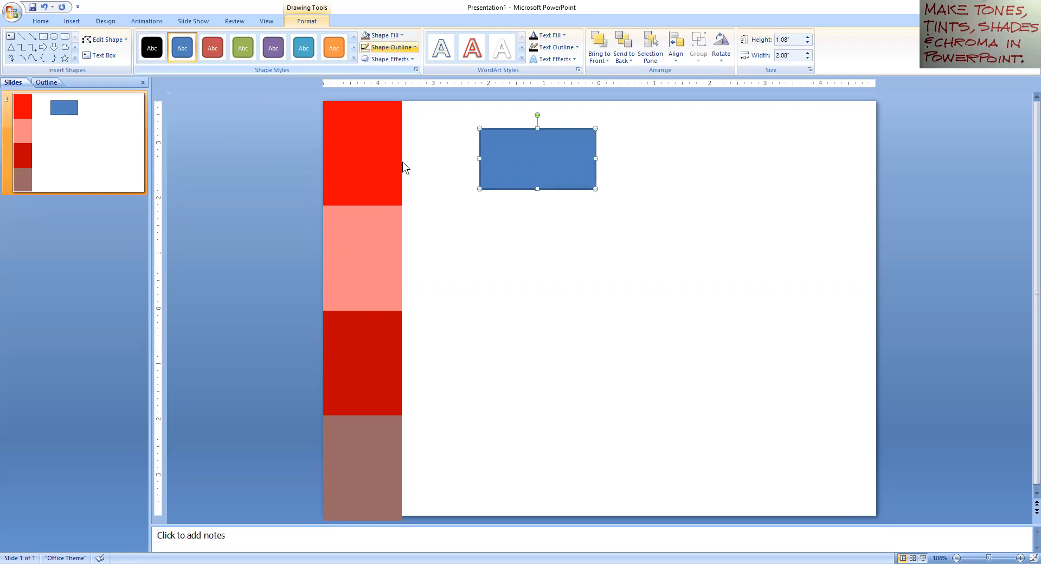
click(387, 35)
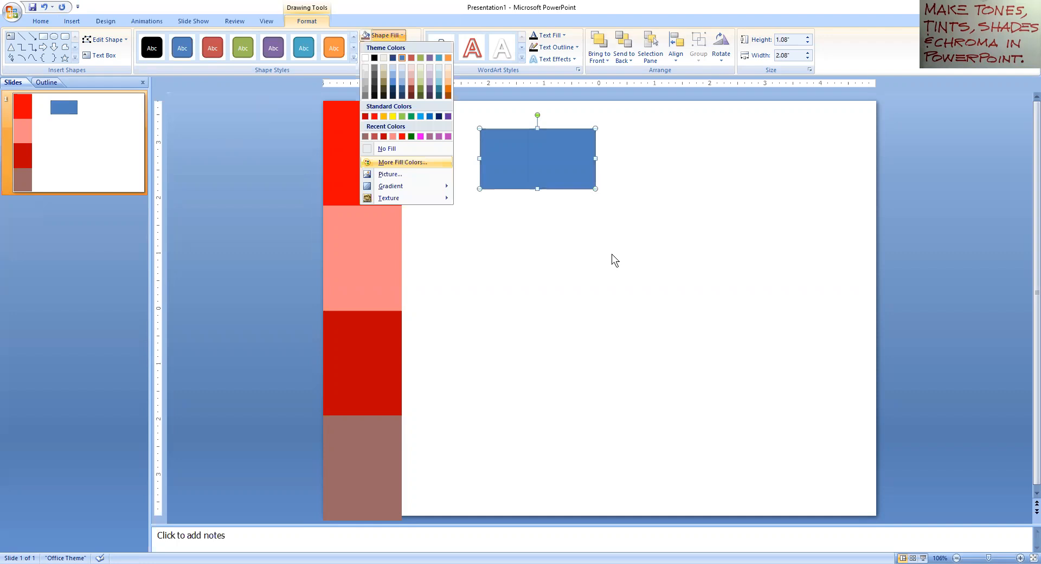
key(Return)
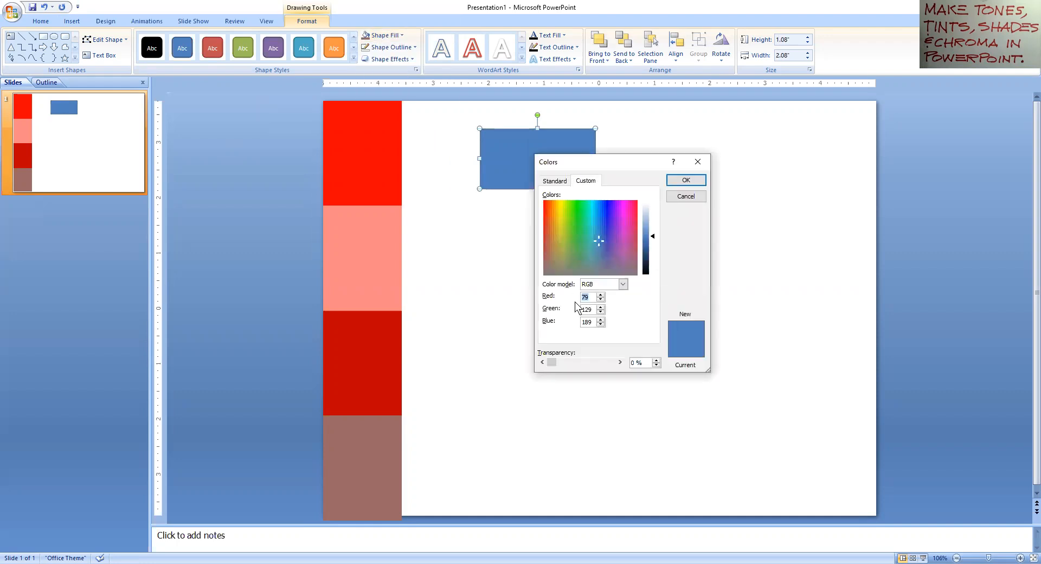
text(255)
key(Tab)
key(Tab)
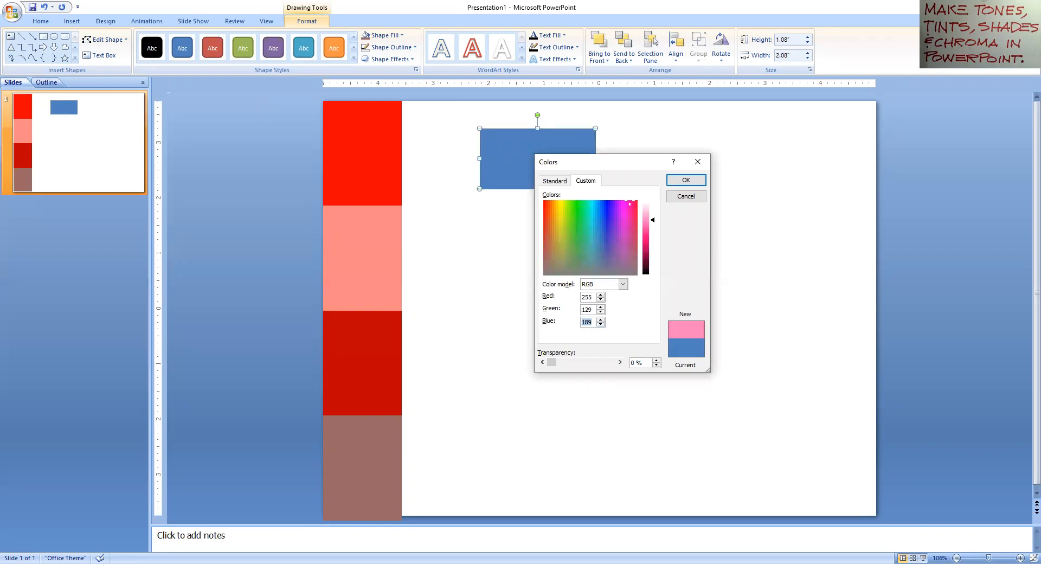
text(255)
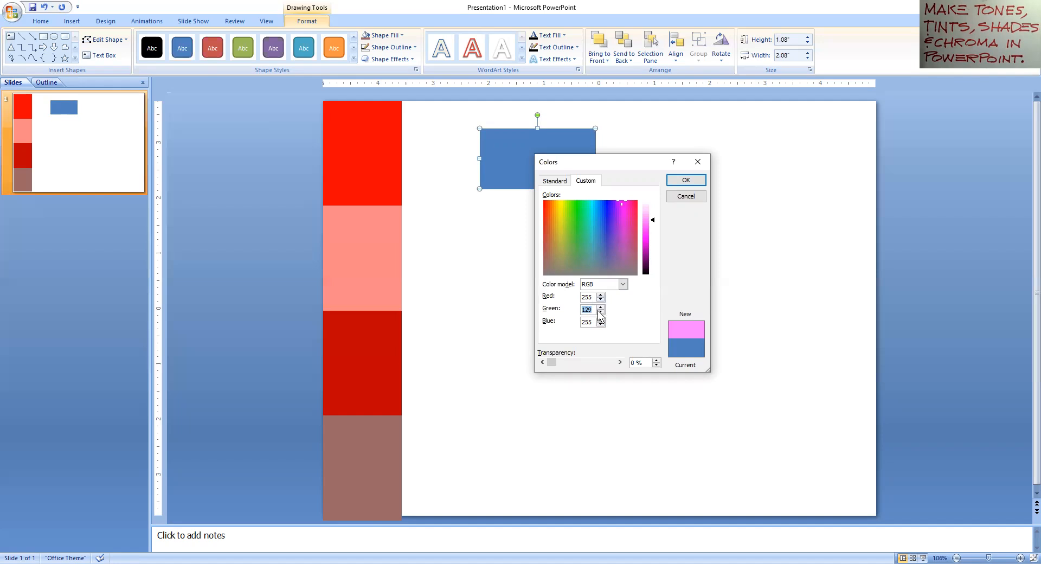
text(0)
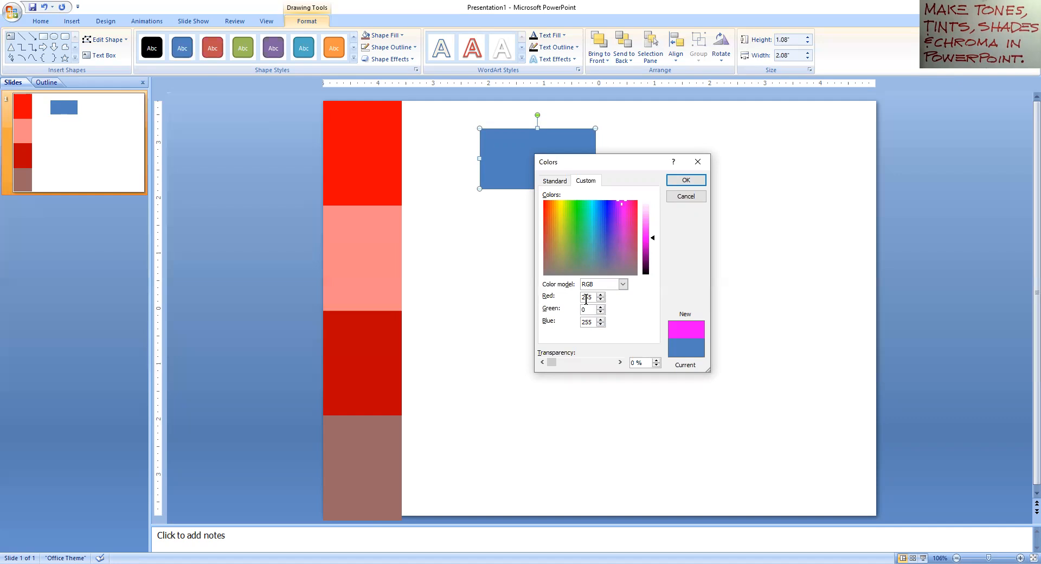
click(678, 181)
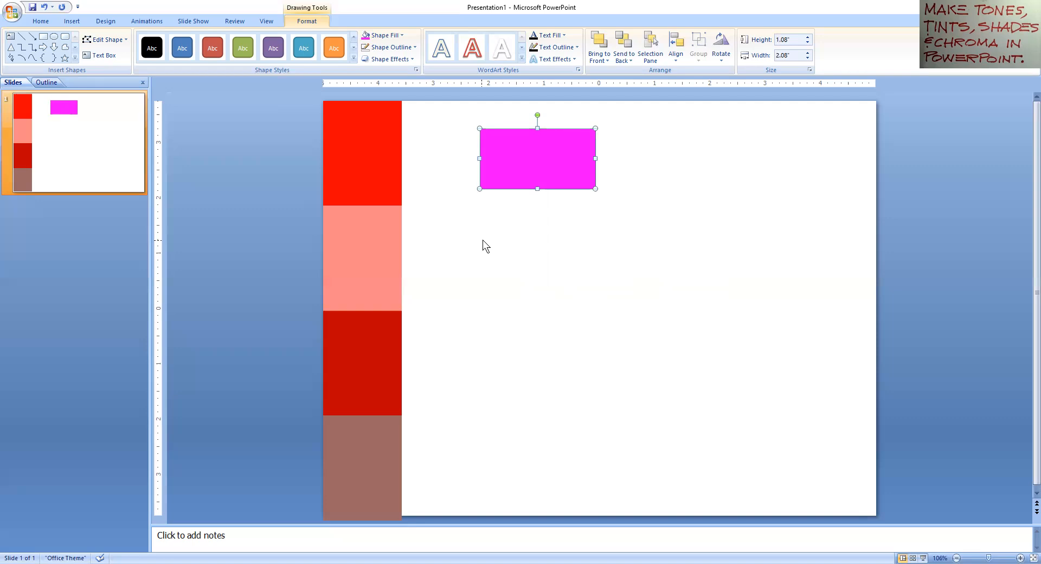
Step: Duplicate the fuchsia rectangle and lighten the second one to a pale tint, RGB 255, 179, 255
key(ctrl+d)
key(ctrl+d)
key(ctrl+d)
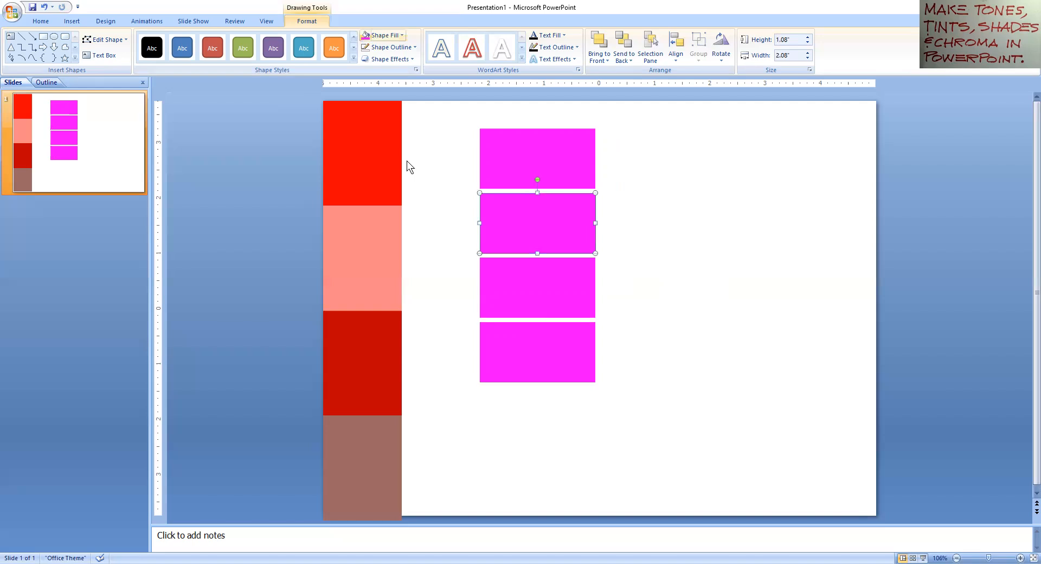
click(587, 183)
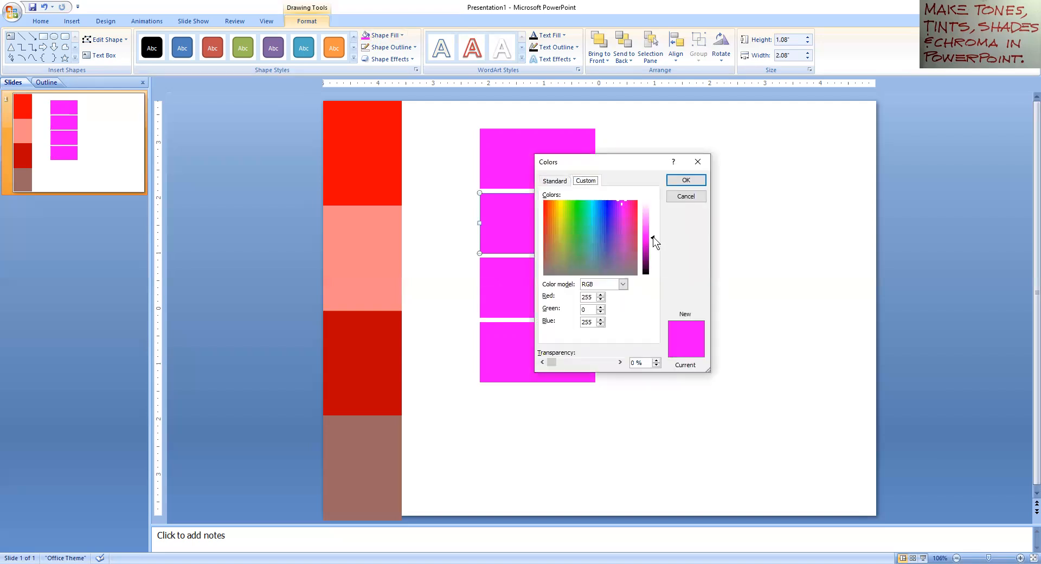
drag(652, 233, 654, 210)
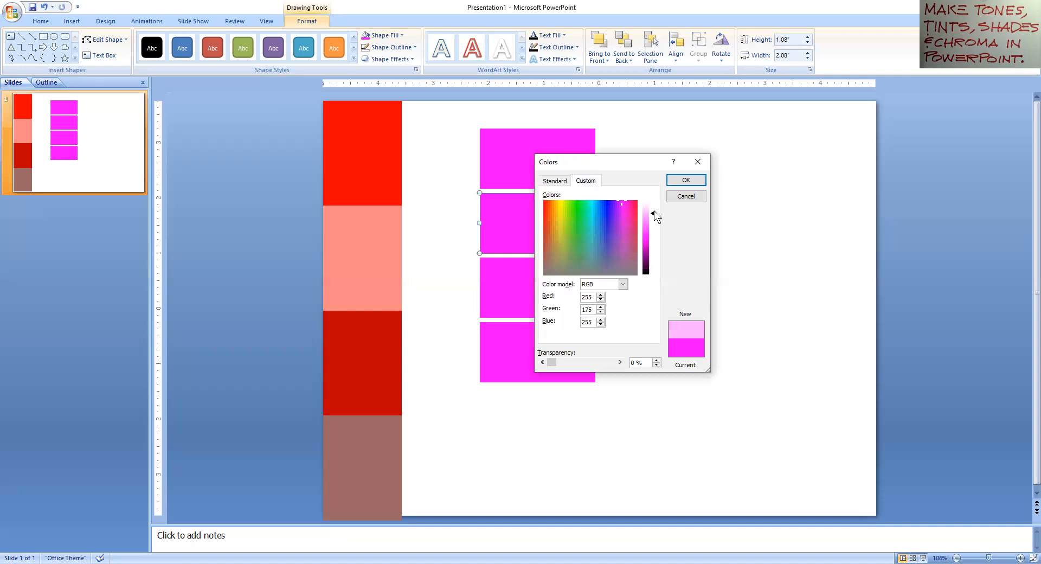
click(685, 185)
click(683, 184)
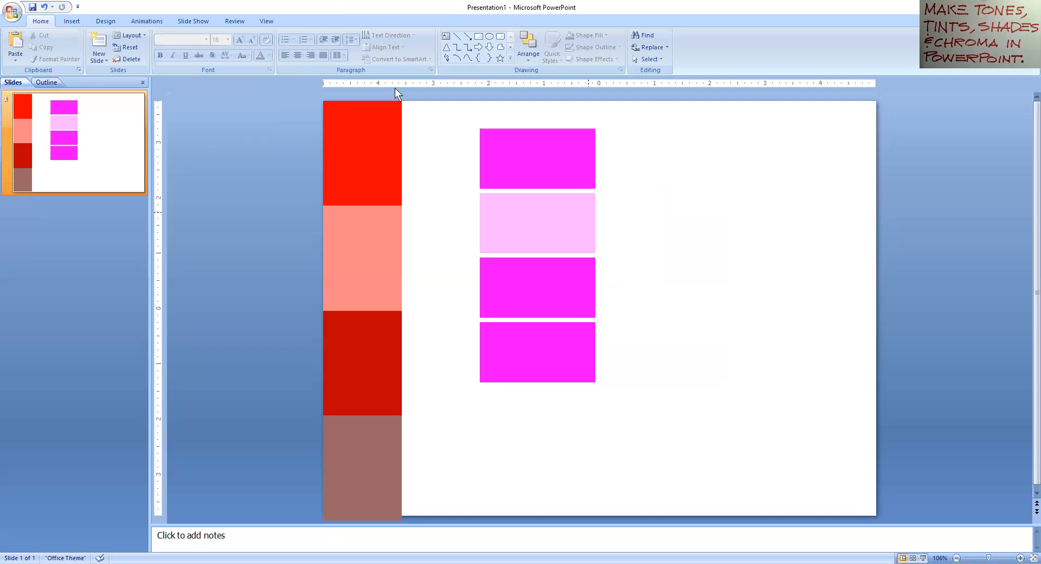
Step: Darken the third fuchsia rectangle to a deeper purple shade, RGB 192, 0, 192
click(509, 269)
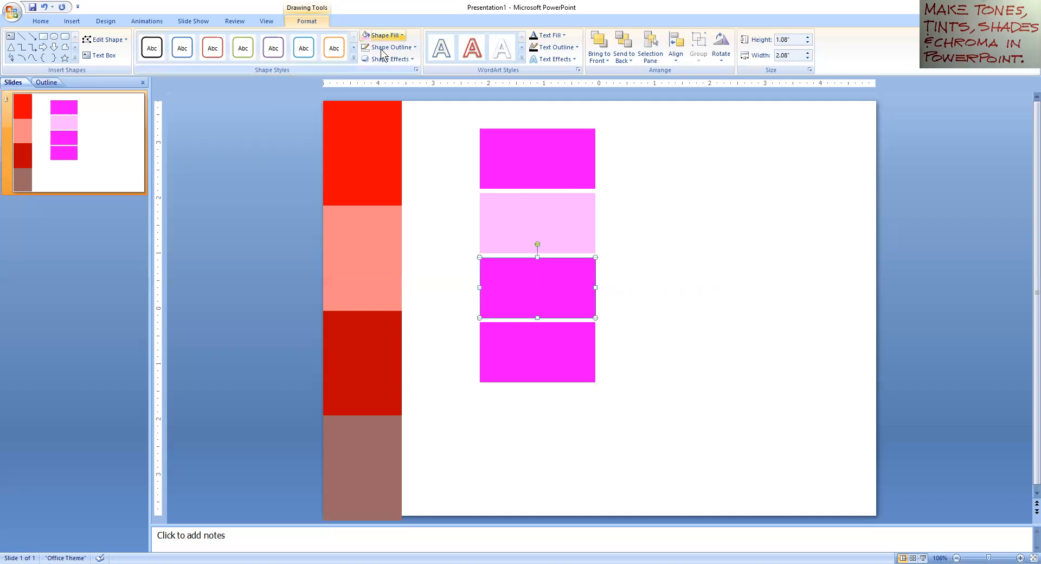
click(384, 35)
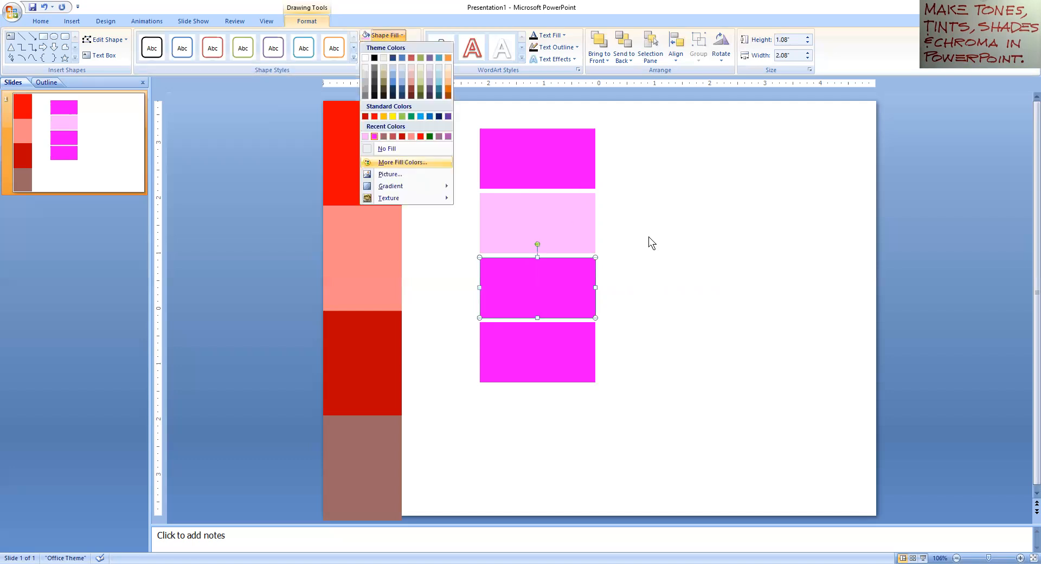
key(Return)
drag(653, 251, 654, 266)
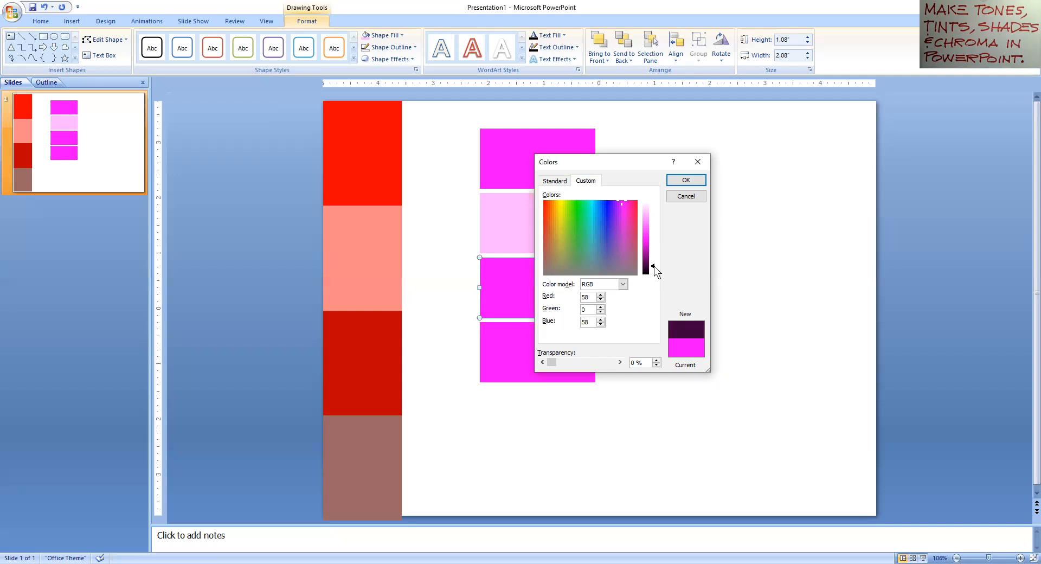
drag(654, 259, 653, 245)
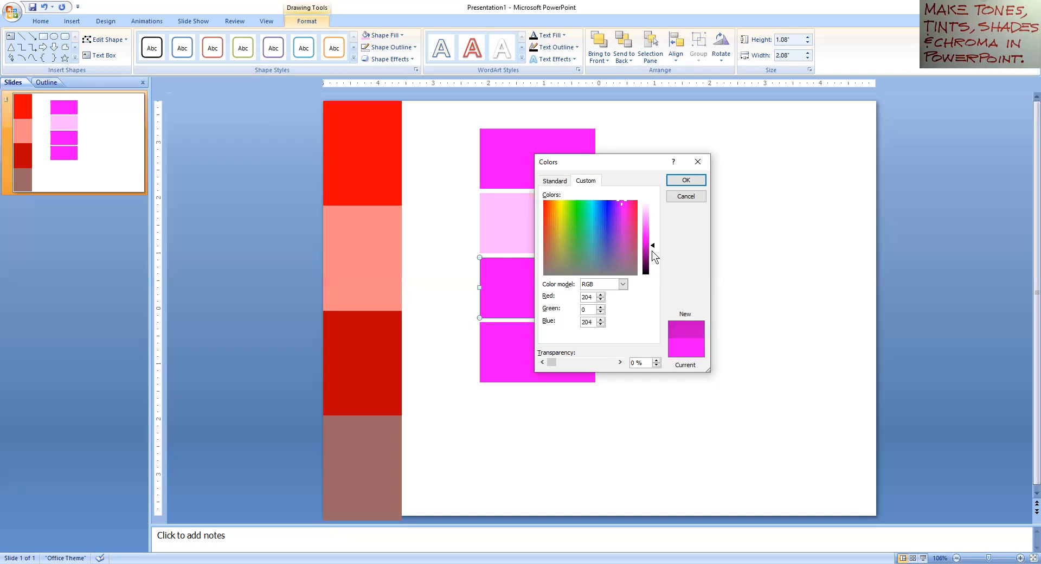
click(653, 242)
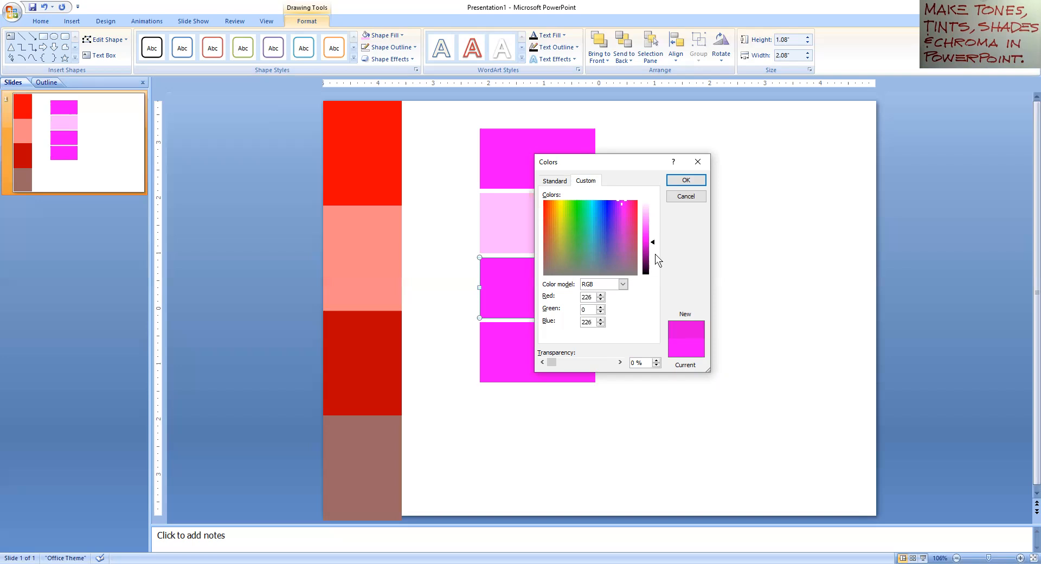
click(655, 264)
click(654, 242)
click(654, 246)
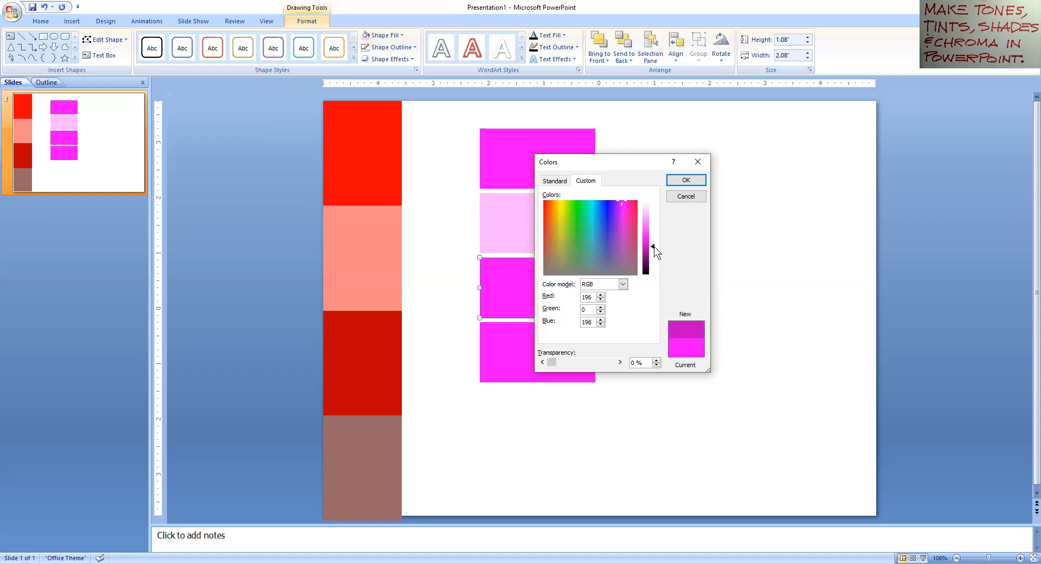
click(654, 247)
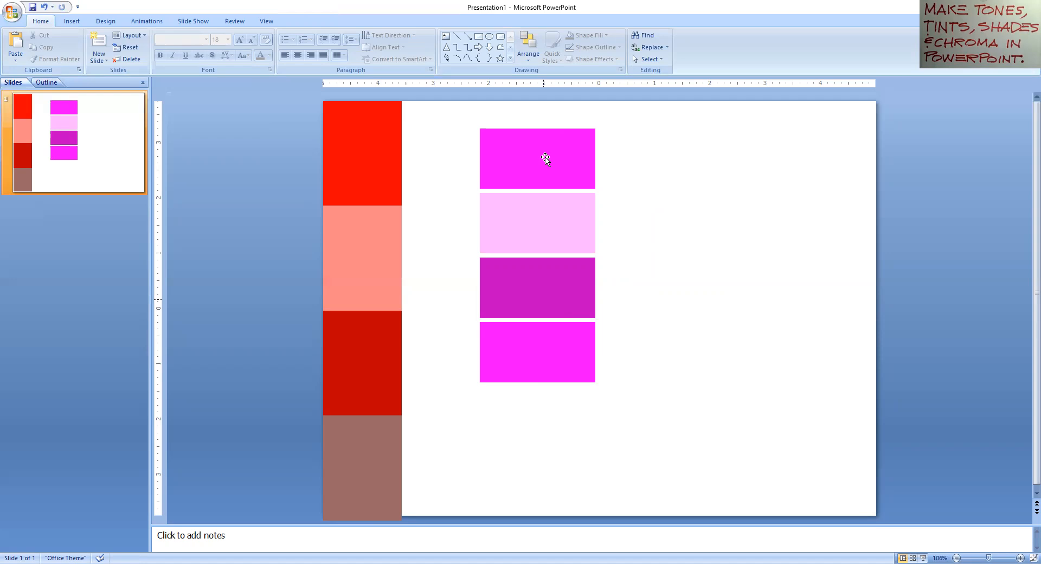
Step: Select the bottom rectangle and pick a muted greyish fuchsia, RGB 169, 87, 159
click(557, 359)
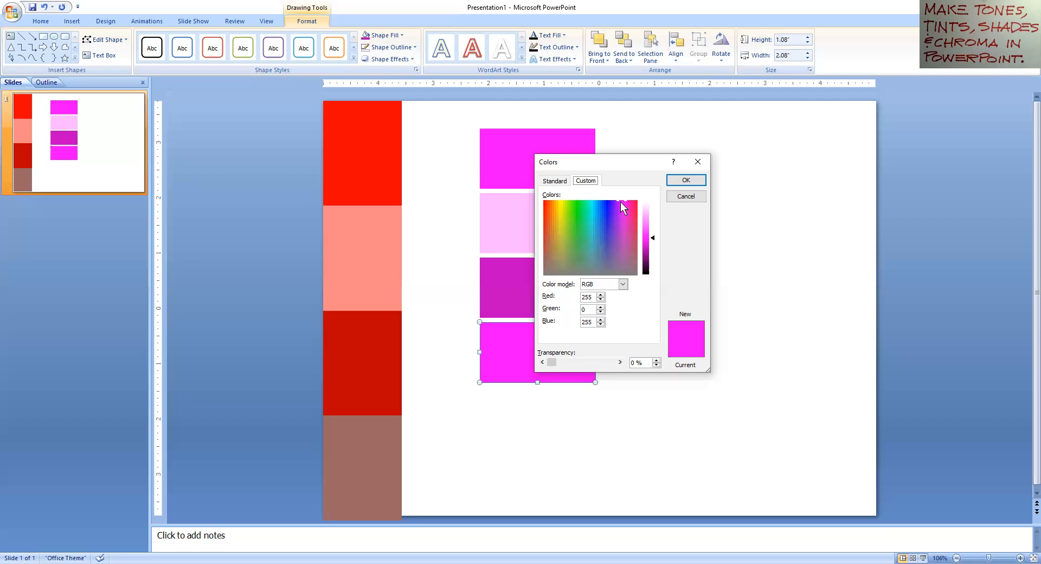
drag(620, 231, 622, 241)
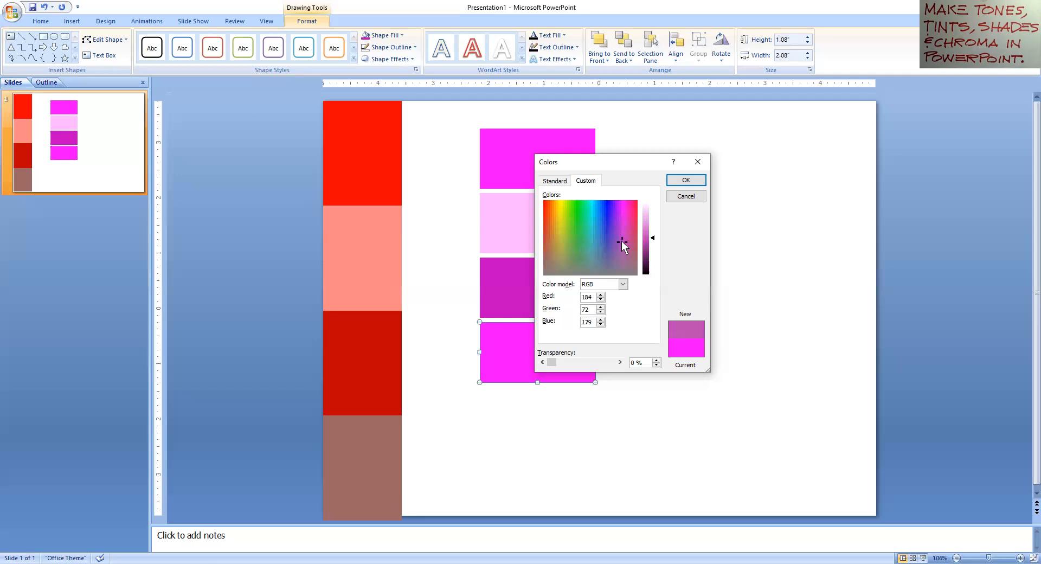
drag(621, 240, 623, 241)
drag(623, 242, 622, 250)
Step: Apply the 169, 87, 159 tone to the bottom rectangle, then select all slide shapes
key(Return)
click(695, 166)
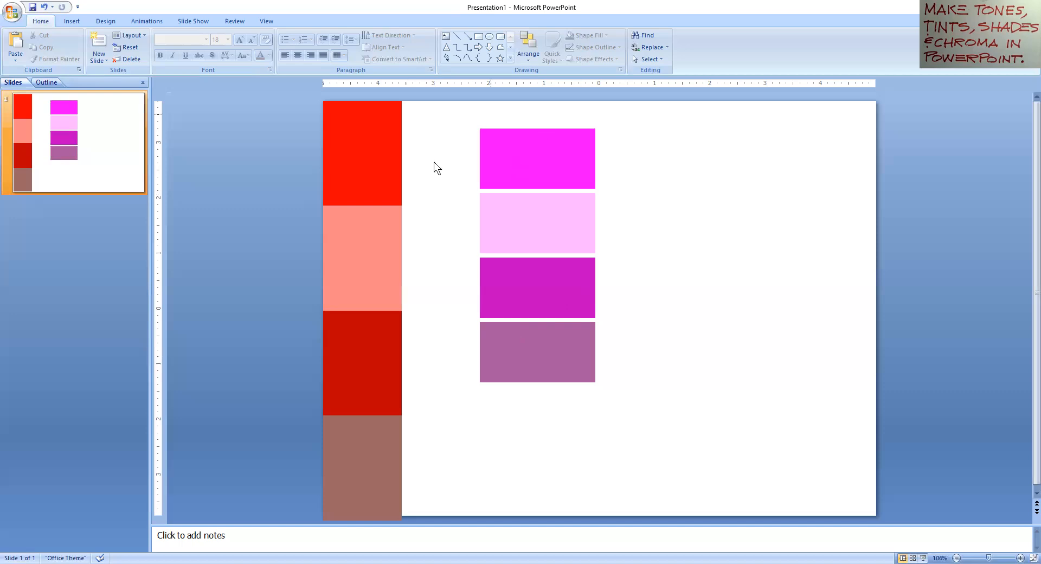
key(ctrl+a)
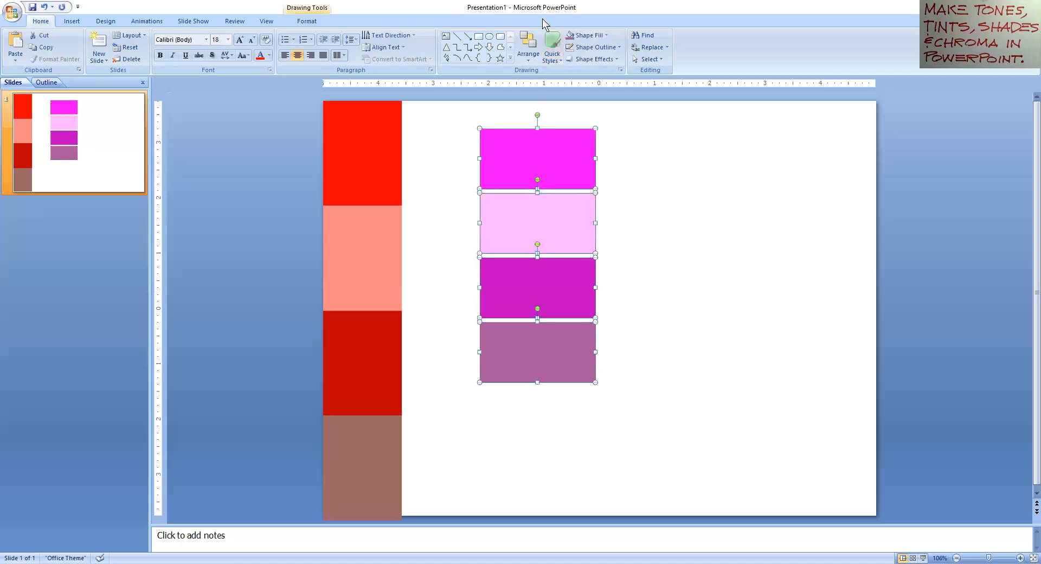
scroll(623, 59, down, 7)
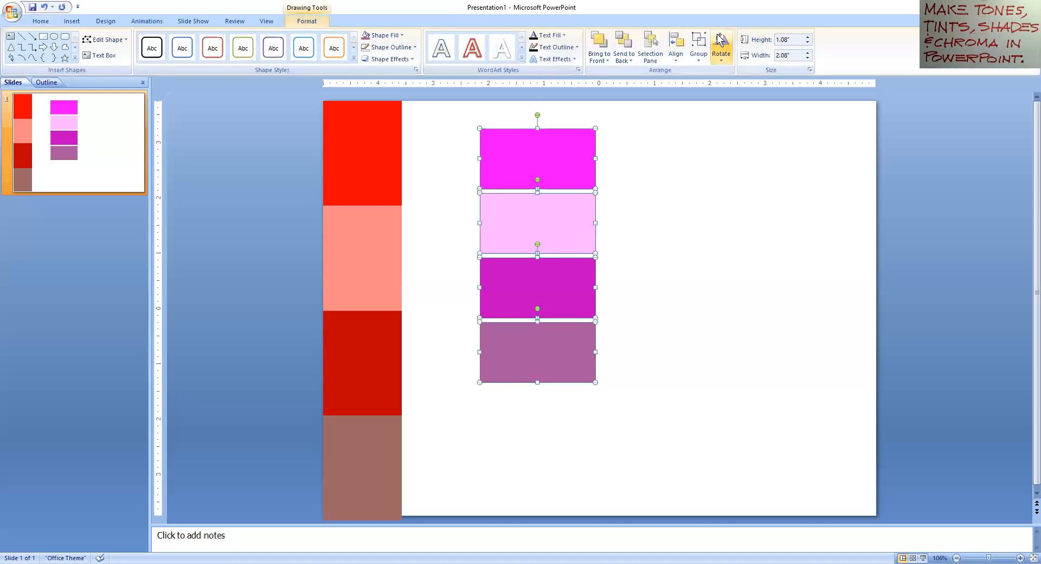